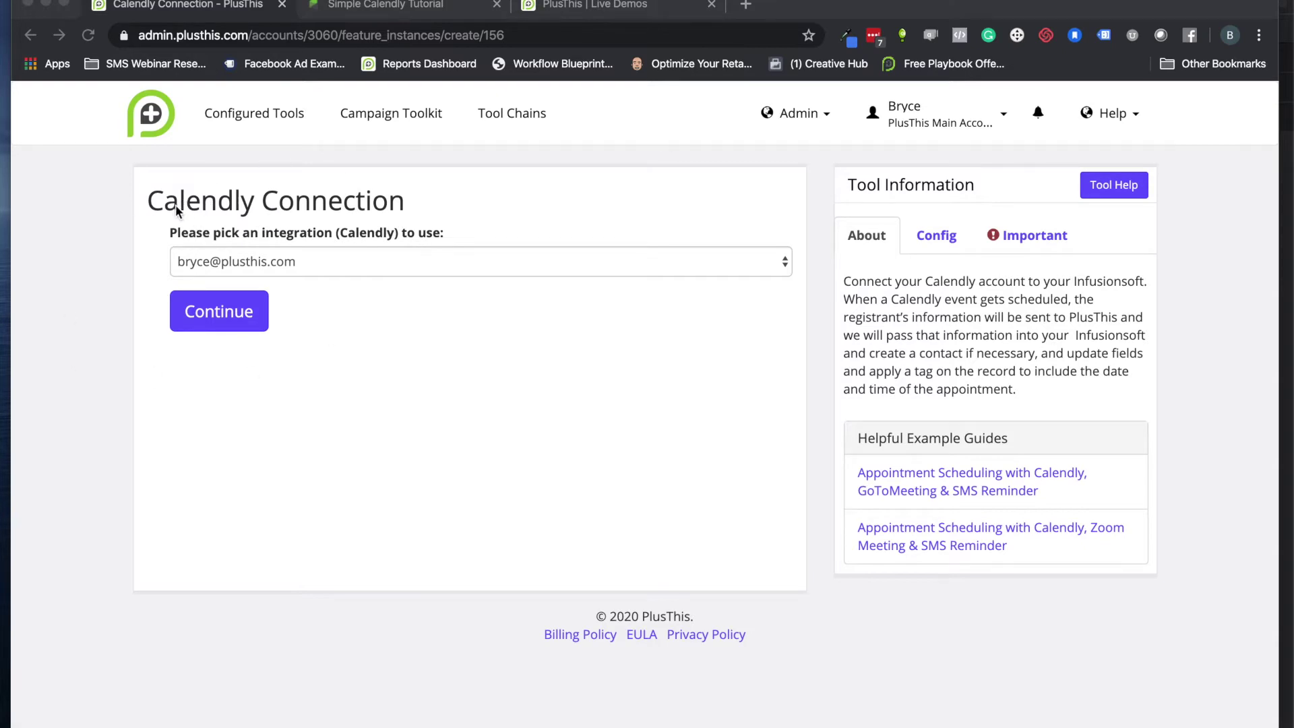
# View the Simple Calendly Tutorial campaign, then bring up the PlusThis Live Demos booking page.
pyautogui.click(384, 8)
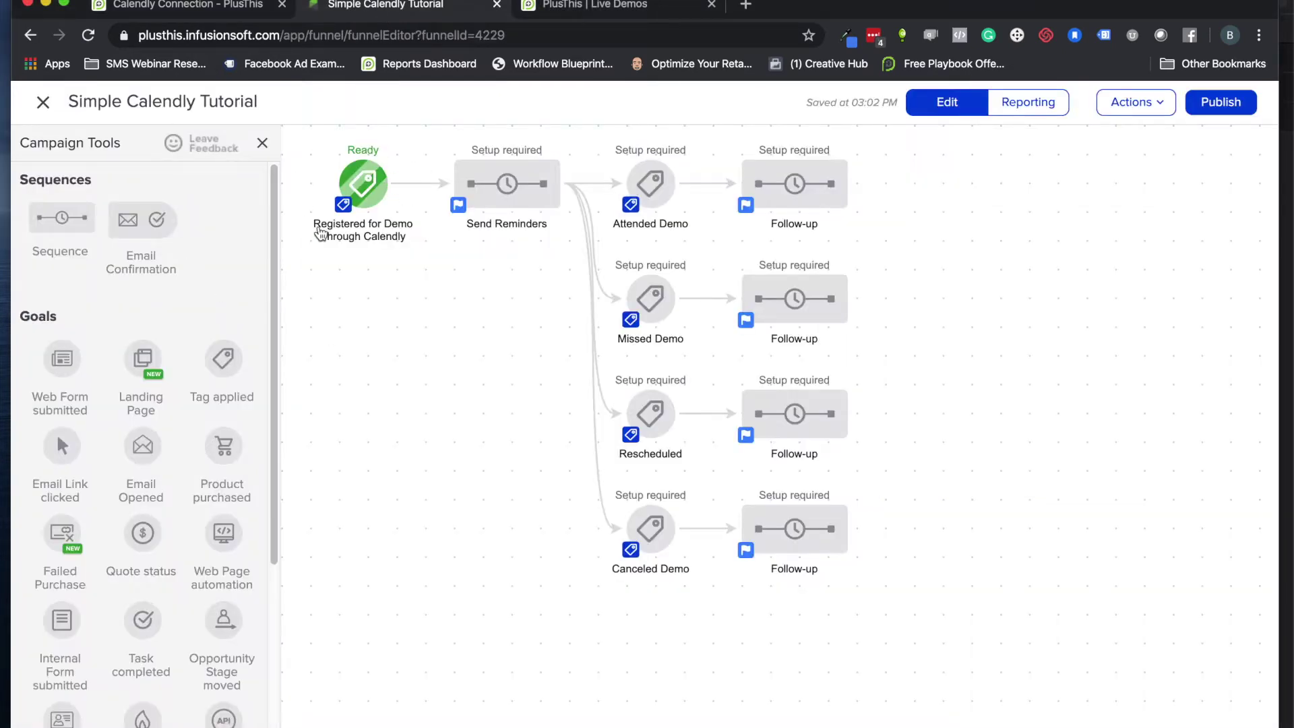
pyautogui.moveTo(367, 222)
pyautogui.click(591, 7)
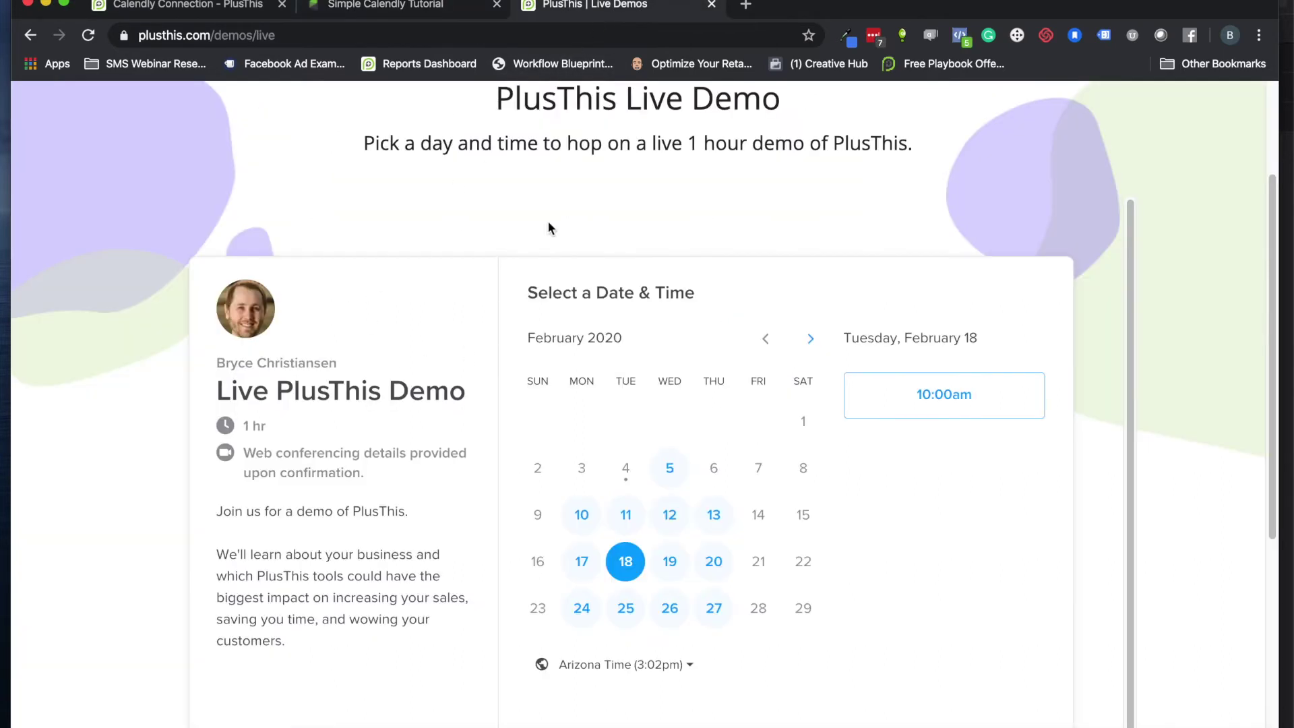
# Book the 1:00pm–2:00pm slot on Monday, February 10, 2020 and confirm it.
pyautogui.scroll(-1, 404, 388)
pyautogui.scroll(3, 599, 218)
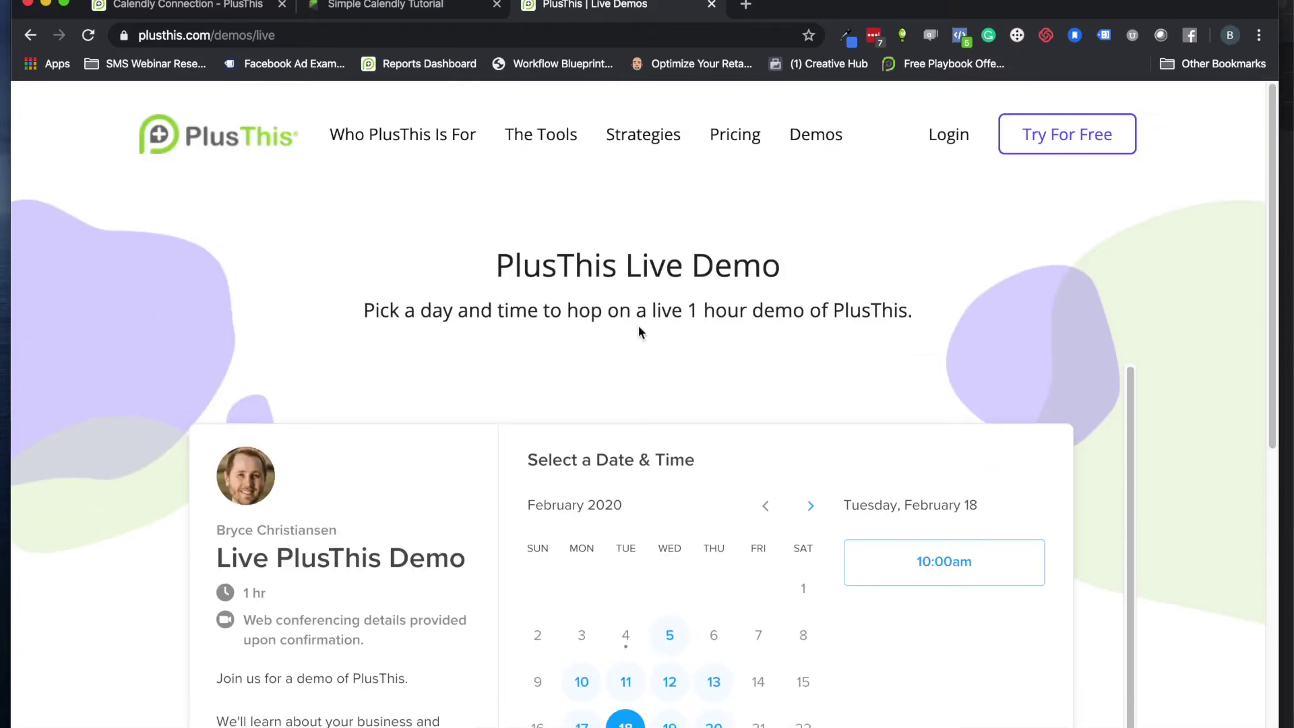
pyautogui.scroll(-3, 461, 322)
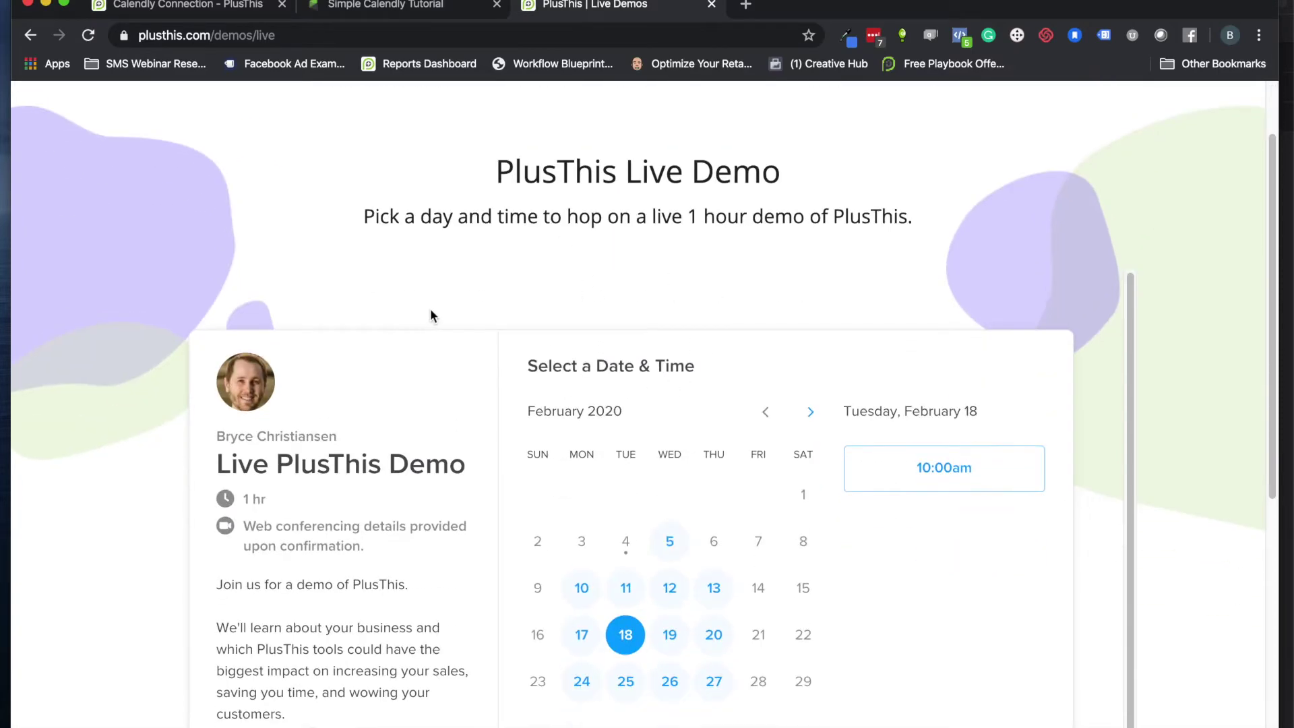
pyautogui.scroll(-1, 430, 309)
pyautogui.click(584, 572)
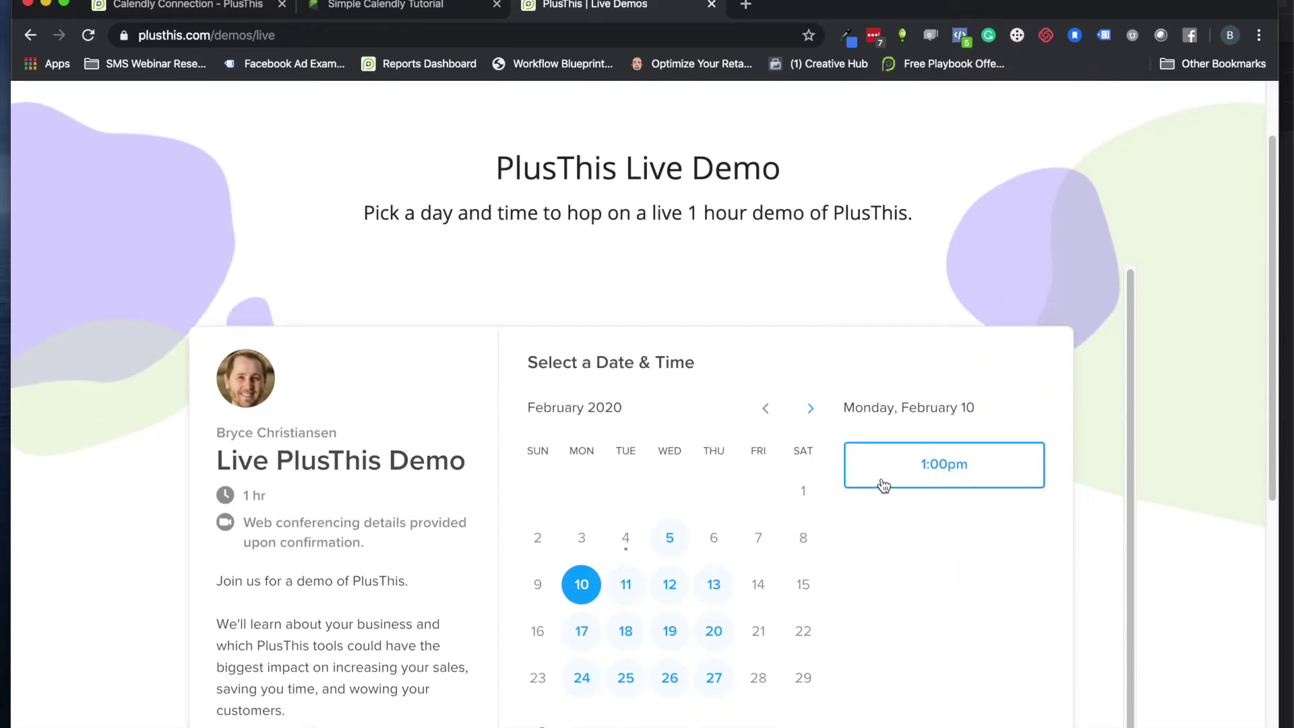
pyautogui.click(883, 482)
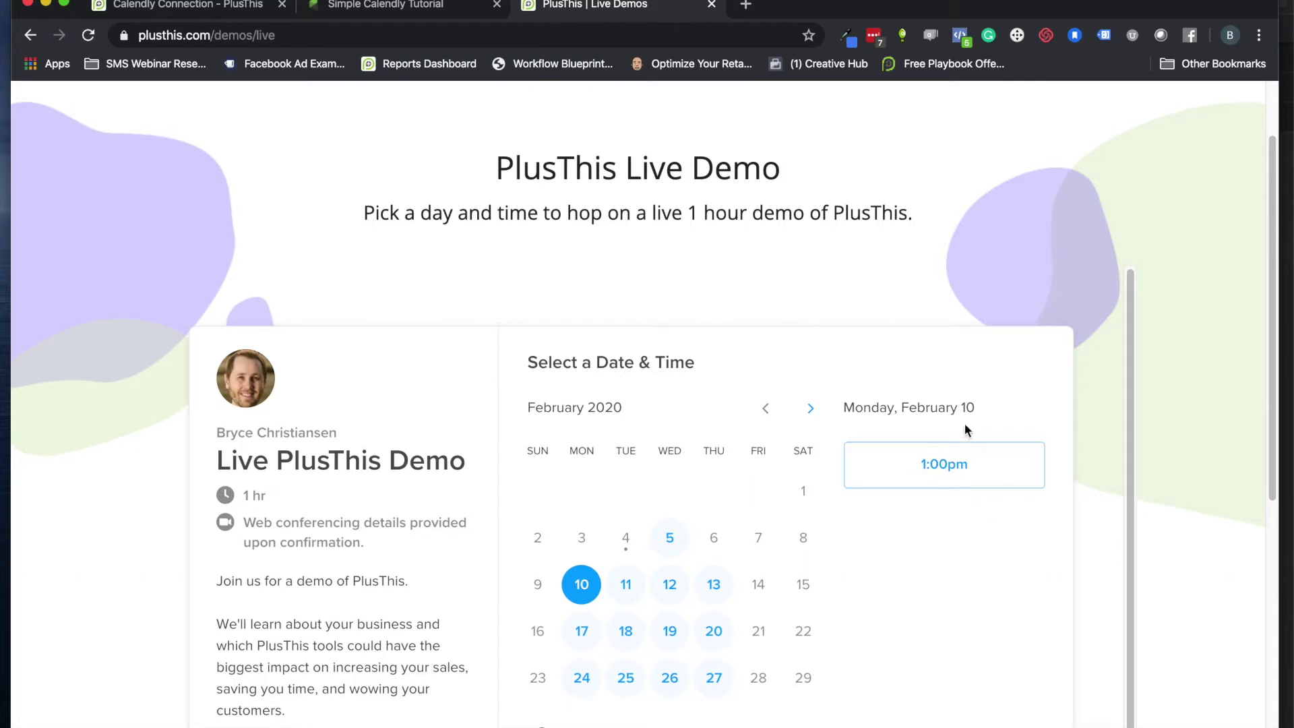
pyautogui.click(967, 465)
pyautogui.click(1002, 477)
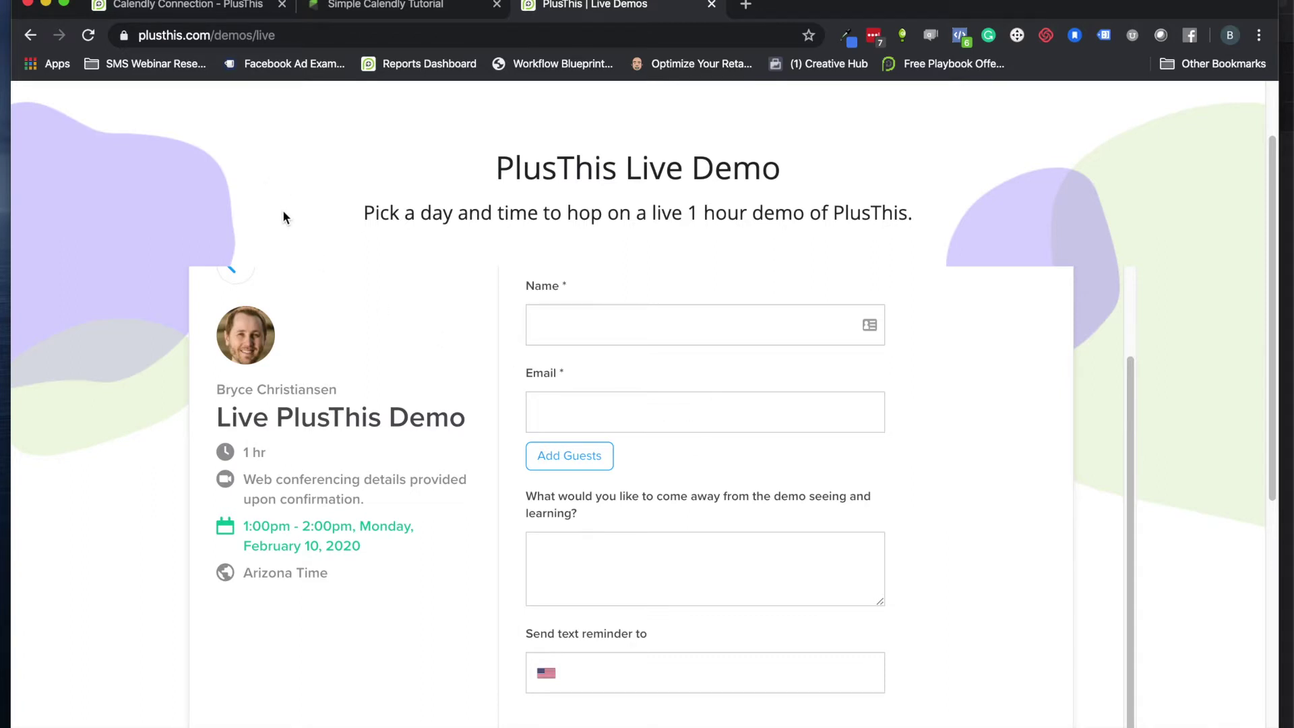
# Go back to the Simple Calendly Tutorial campaign with its Send Reminders sequence.
pyautogui.click(408, 5)
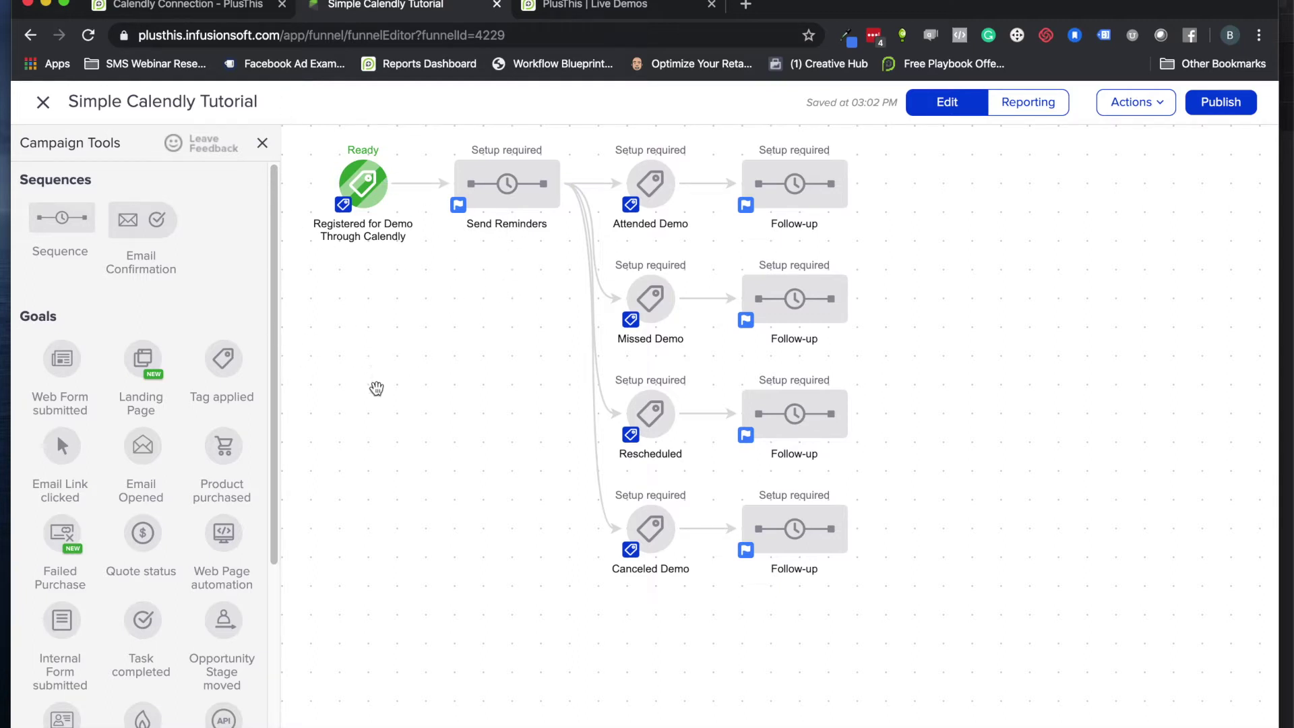
pyautogui.click(233, 8)
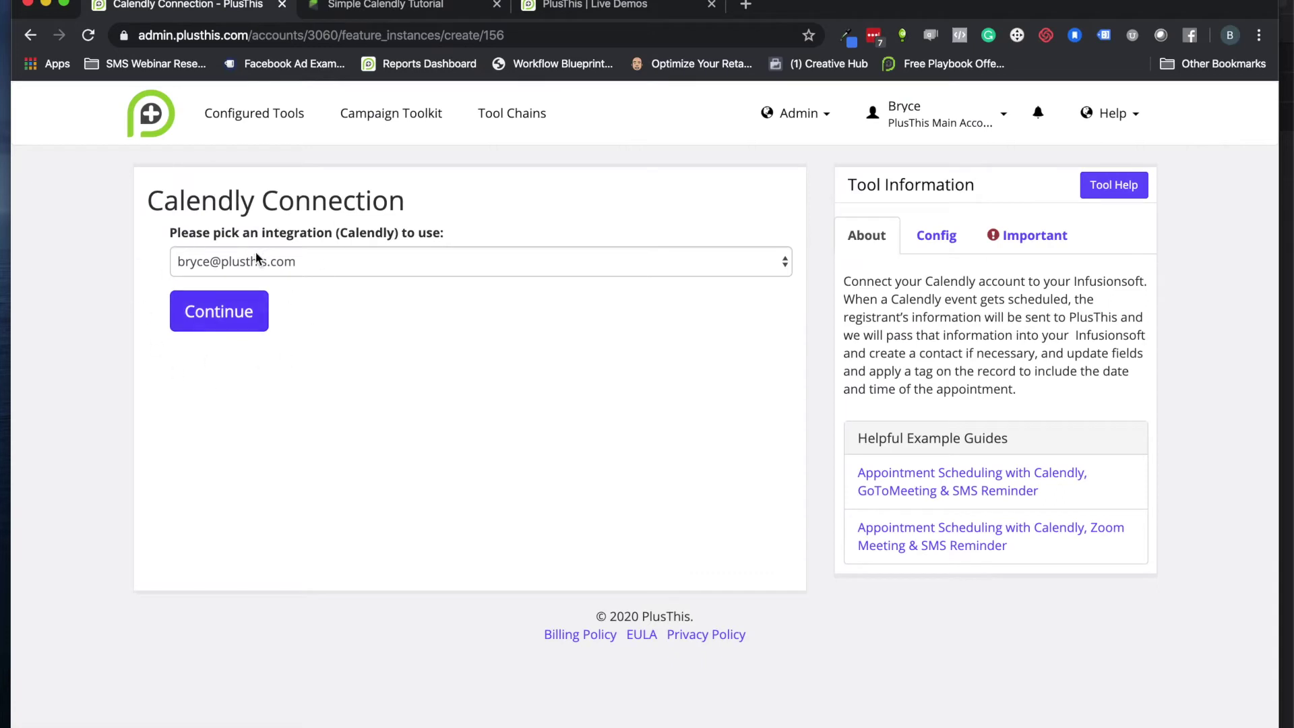
pyautogui.click(376, 7)
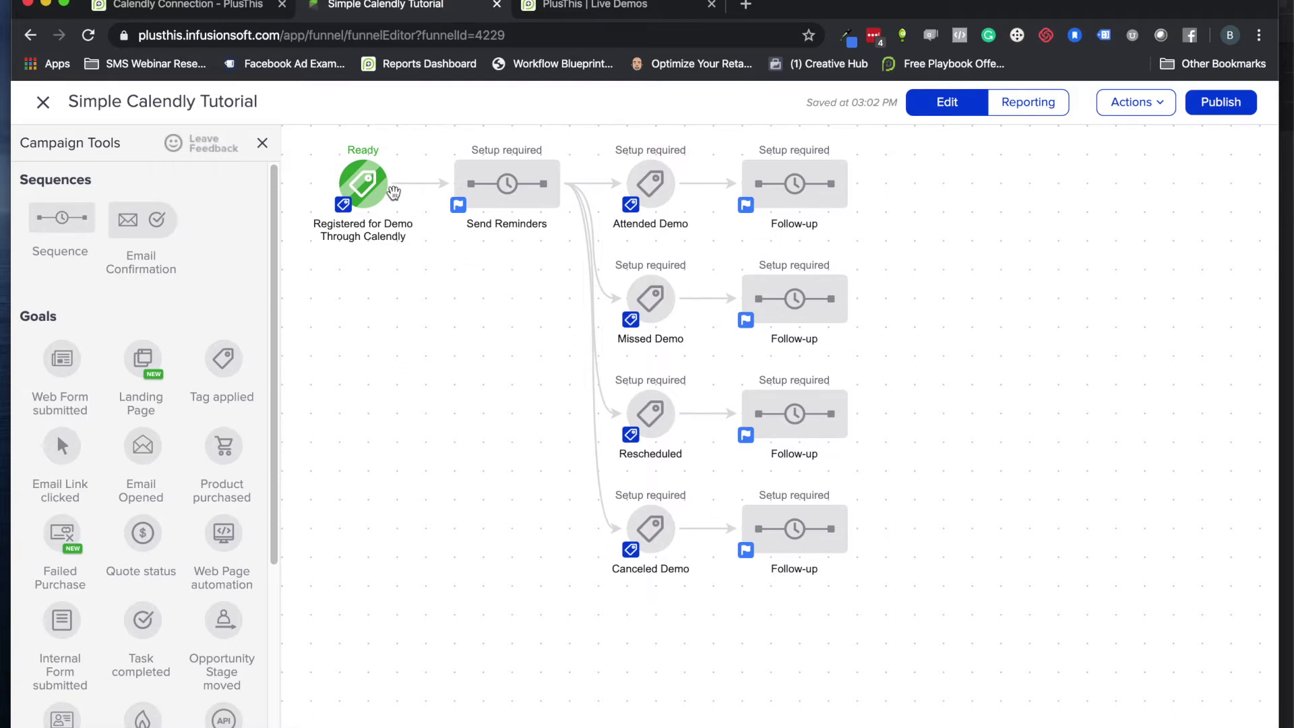
pyautogui.moveTo(365, 189)
pyautogui.click(506, 186)
# Inspect the Send Reminder email's ~Contact._ImpCallTimeHumanized~ start-time line, then return to the sequence.
pyautogui.click(546, 209)
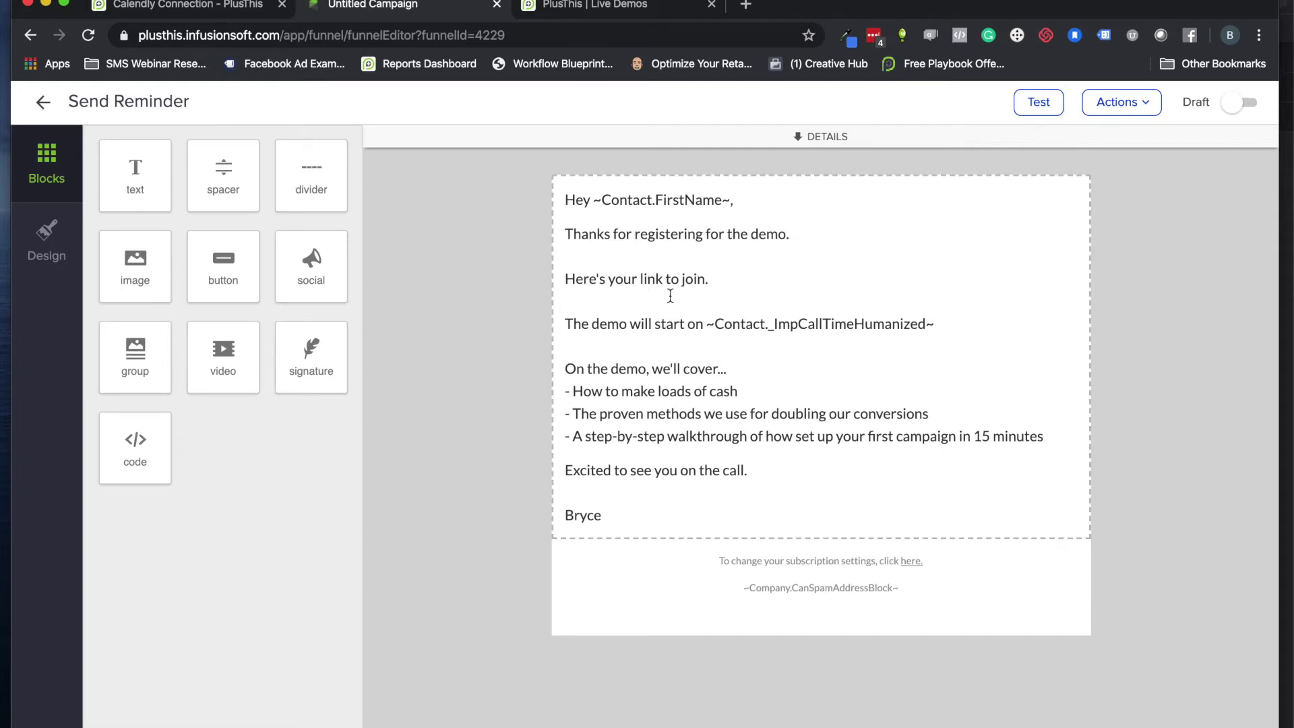
pyautogui.click(710, 333)
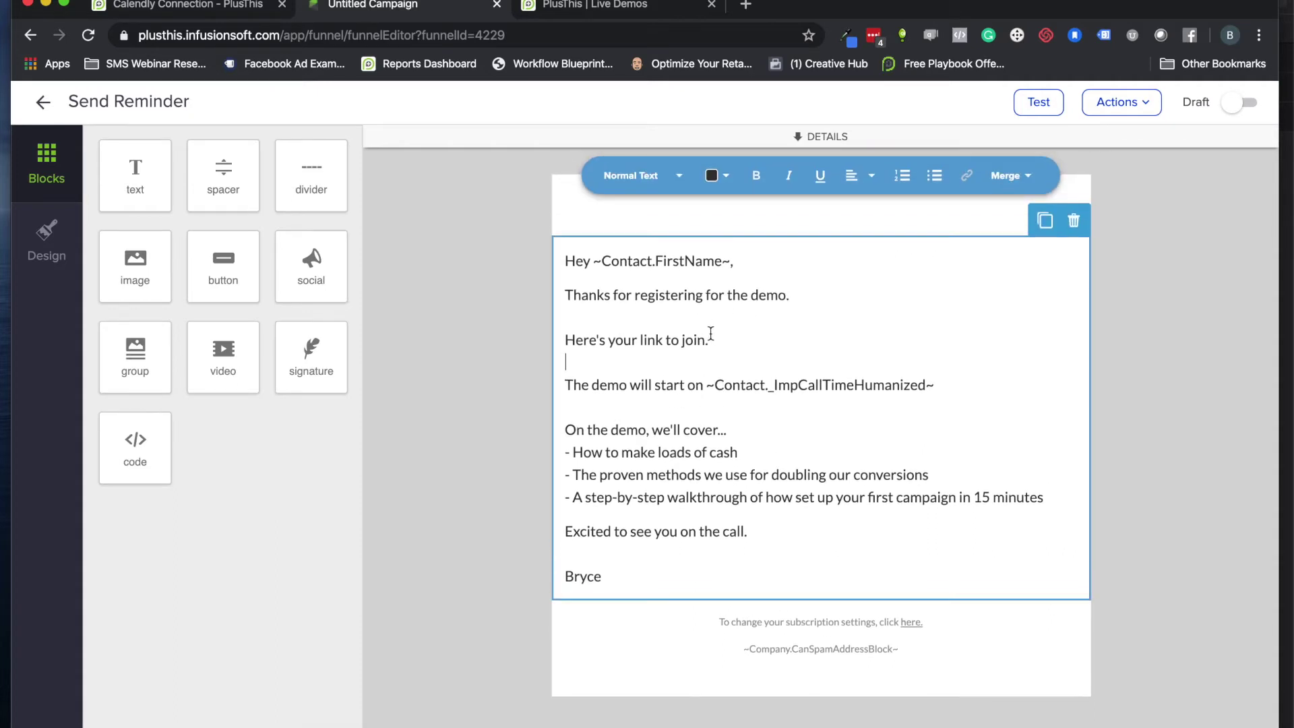
pyautogui.click(704, 382)
pyautogui.click(707, 387)
pyautogui.scroll(-2, 463, 320)
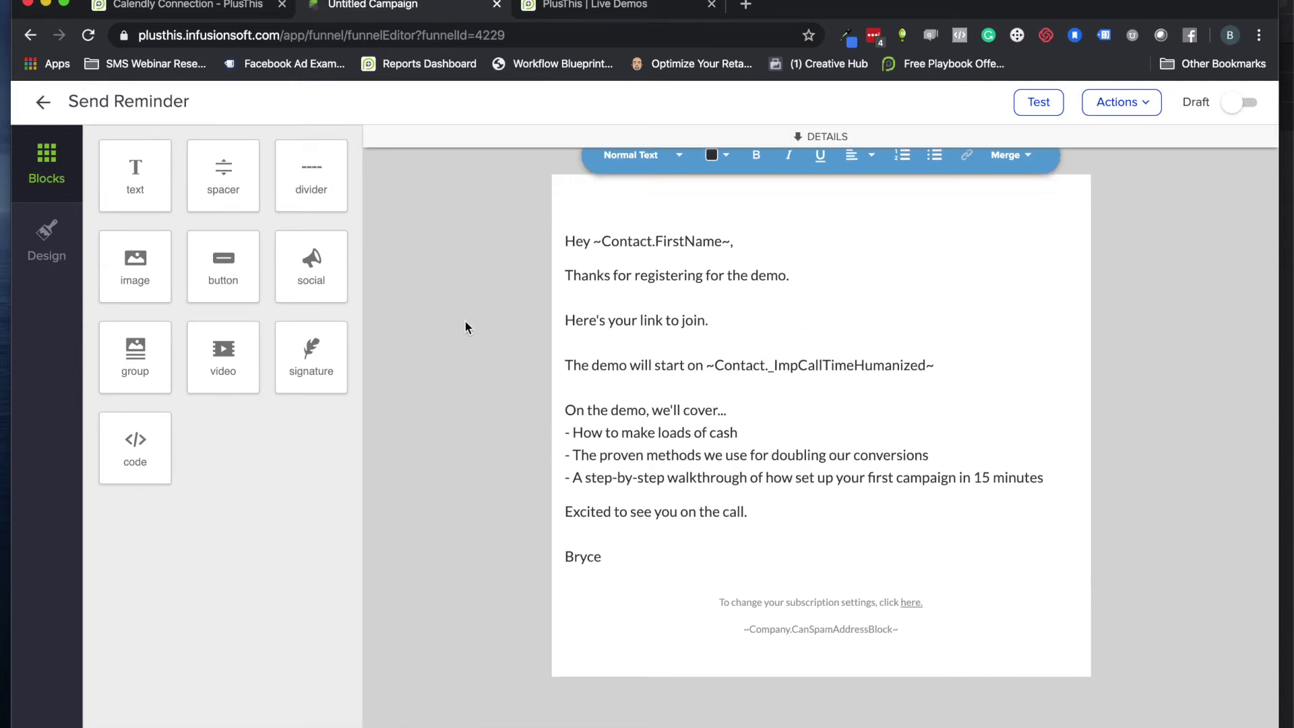
pyautogui.click(43, 103)
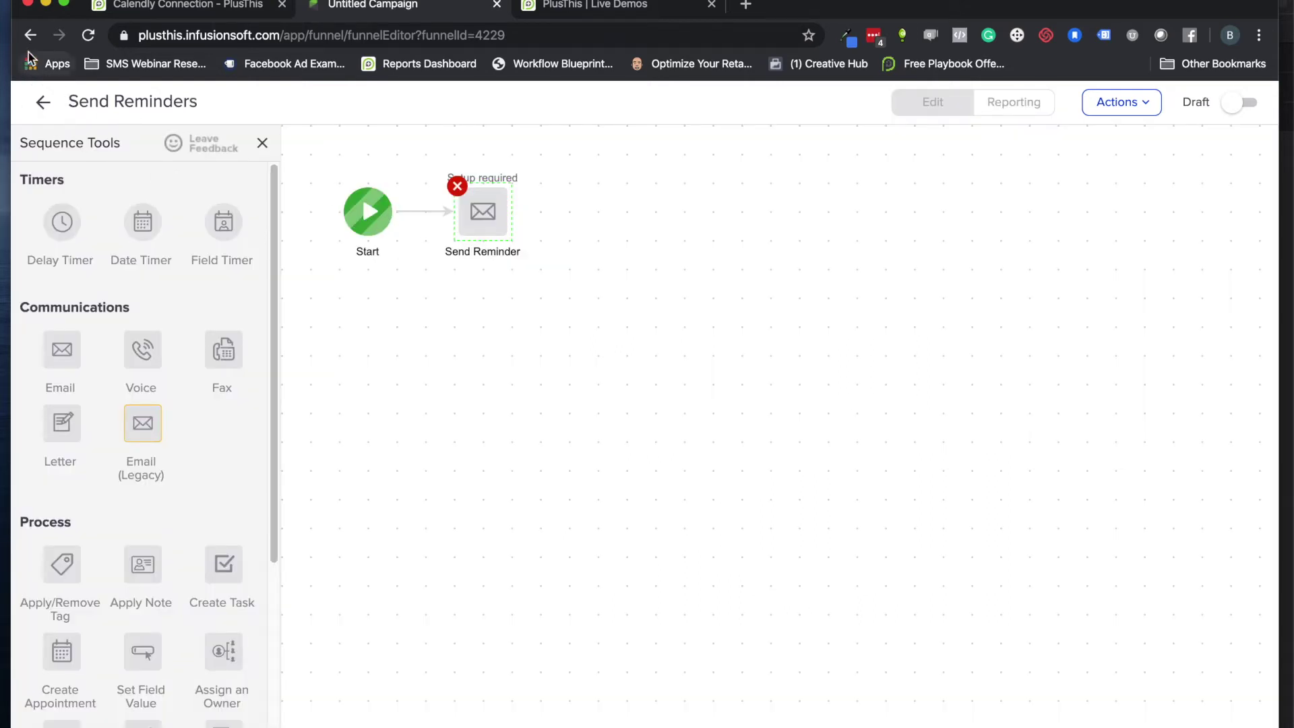
# Close the sequence editor and return to the Live Demo booking form for February 10.
pyautogui.click(44, 103)
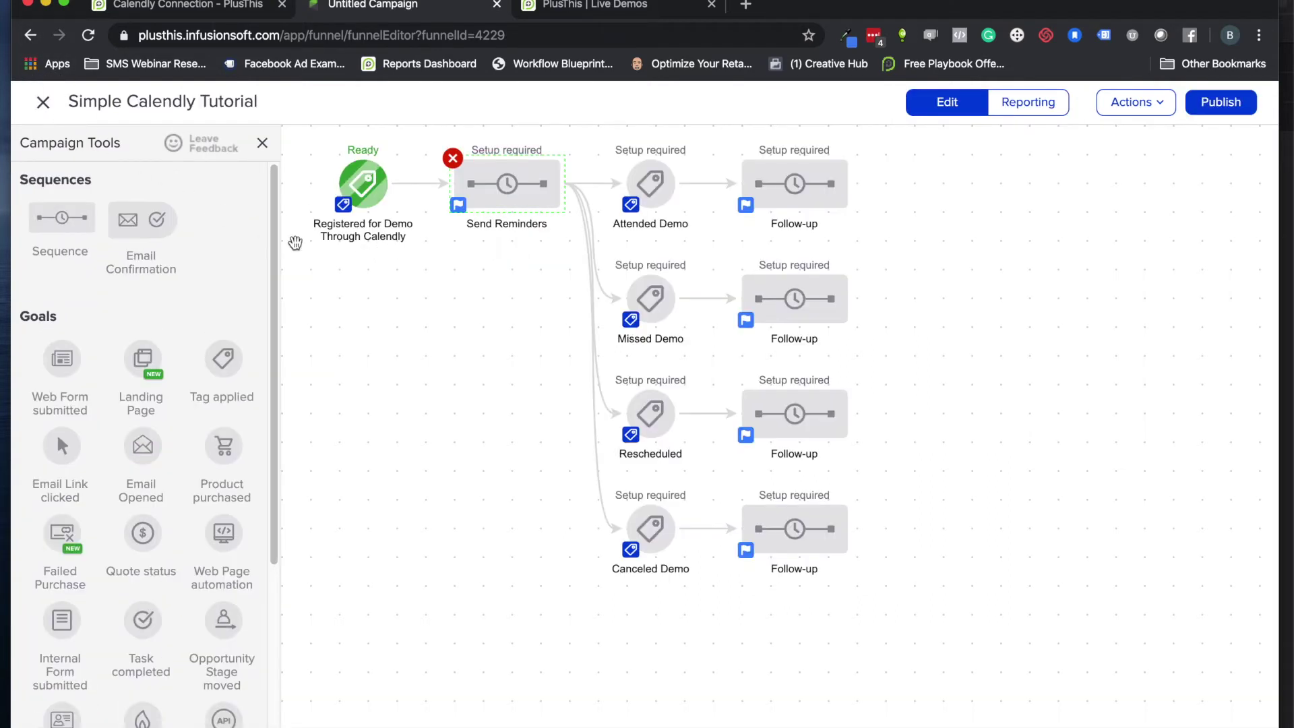
pyautogui.moveTo(374, 185)
pyautogui.hotkey('ctrl', 'Tab')
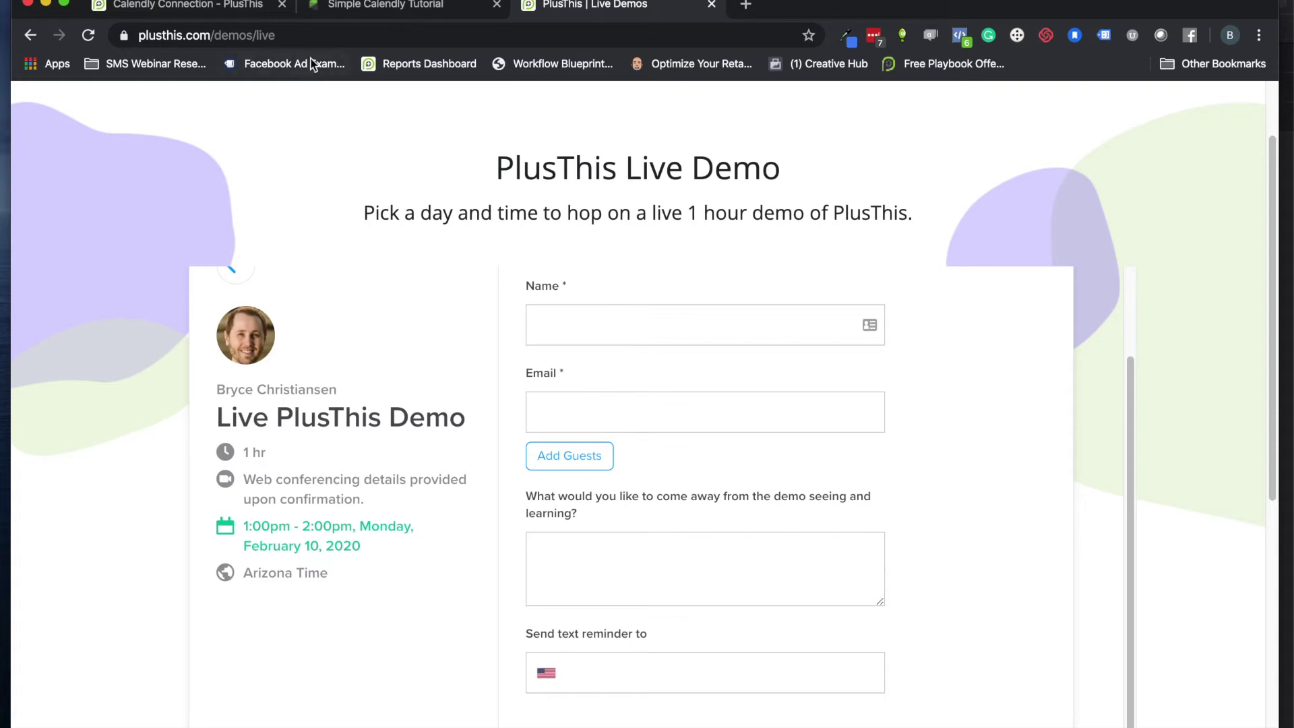
# Switch to the campaign builder, then to the PlusThis Calendly Connection setup page.
pyautogui.click(348, 10)
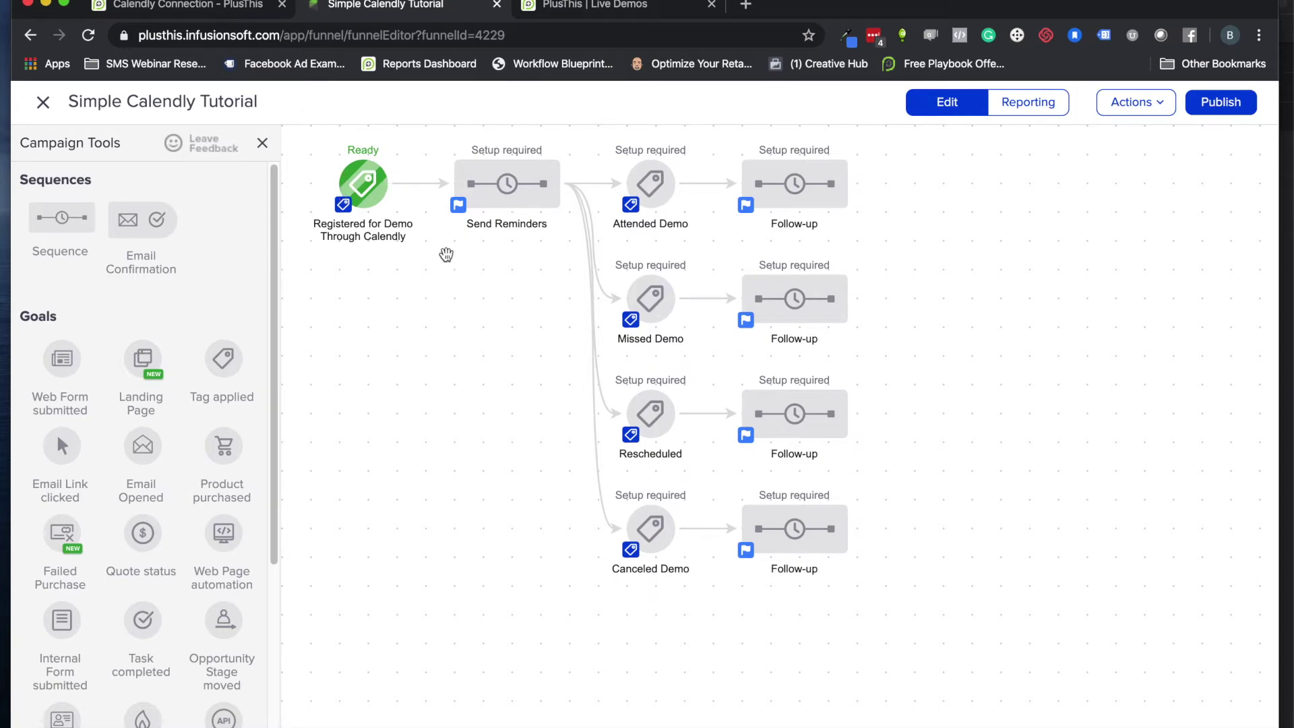
pyautogui.click(232, 6)
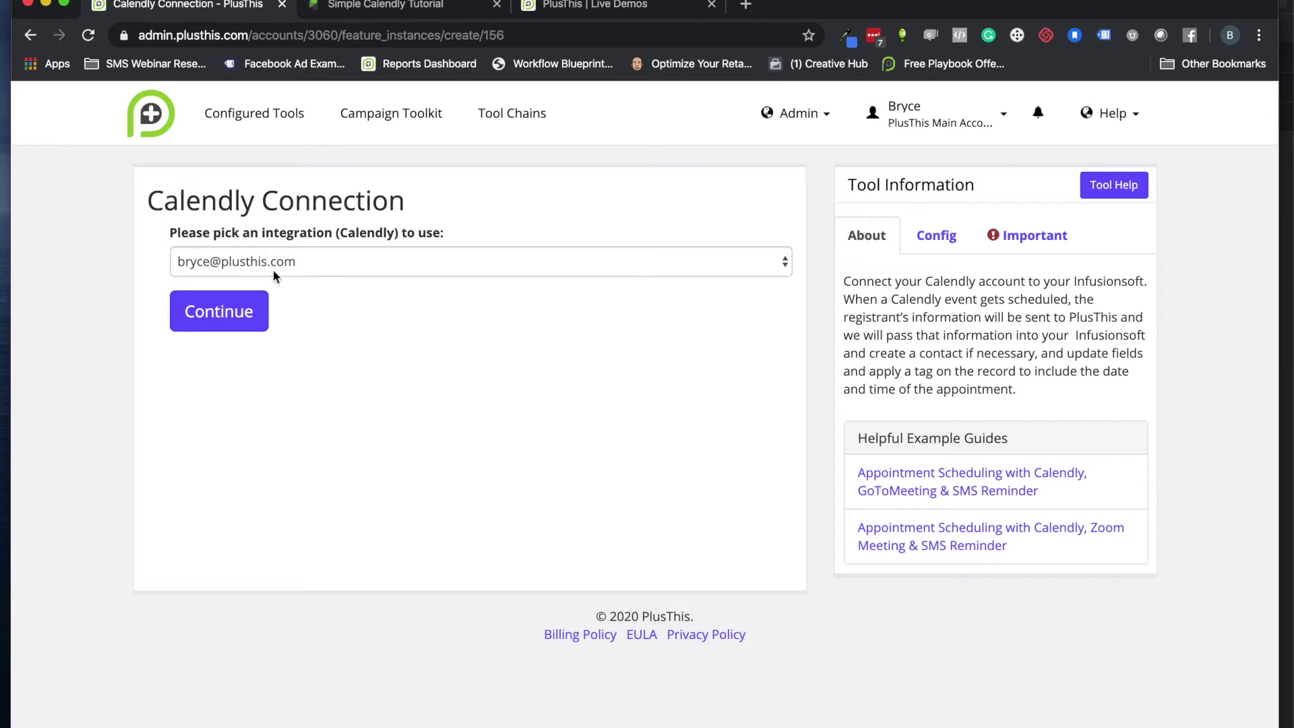
# Continue with the connected Calendly account to load the event-type configuration form.
pyautogui.click(224, 307)
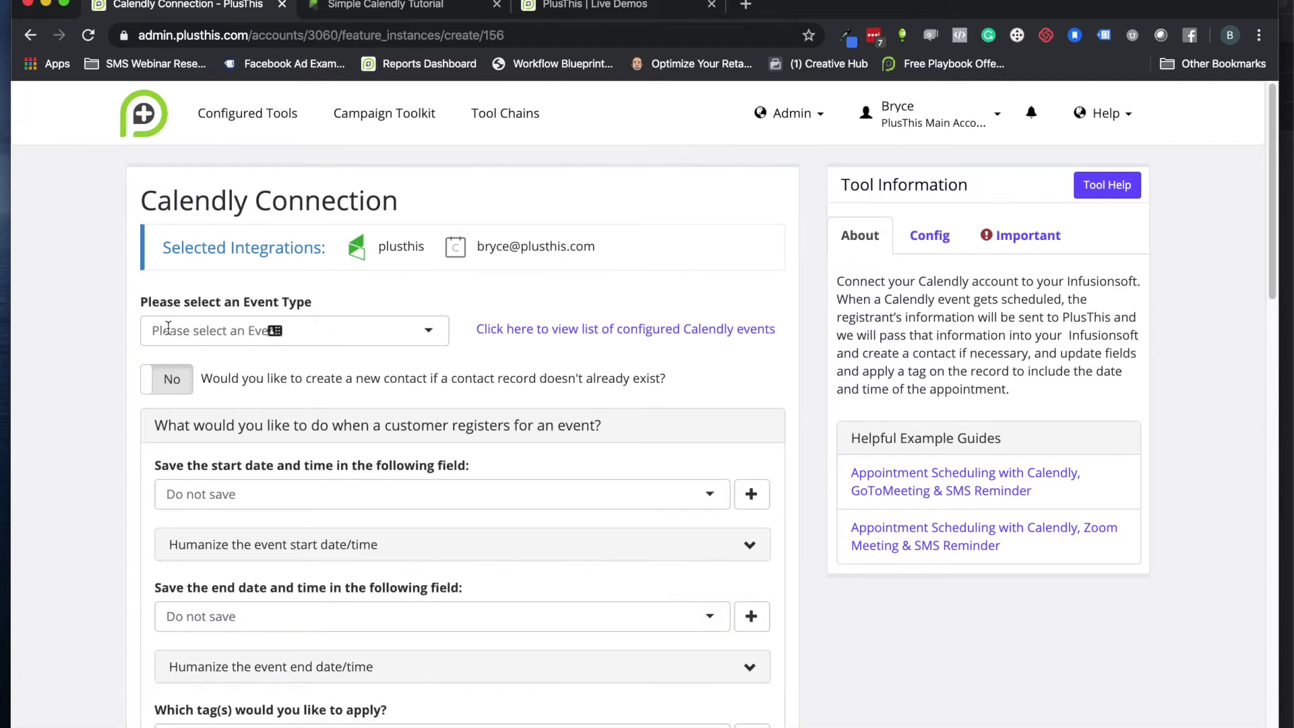
pyautogui.click(276, 330)
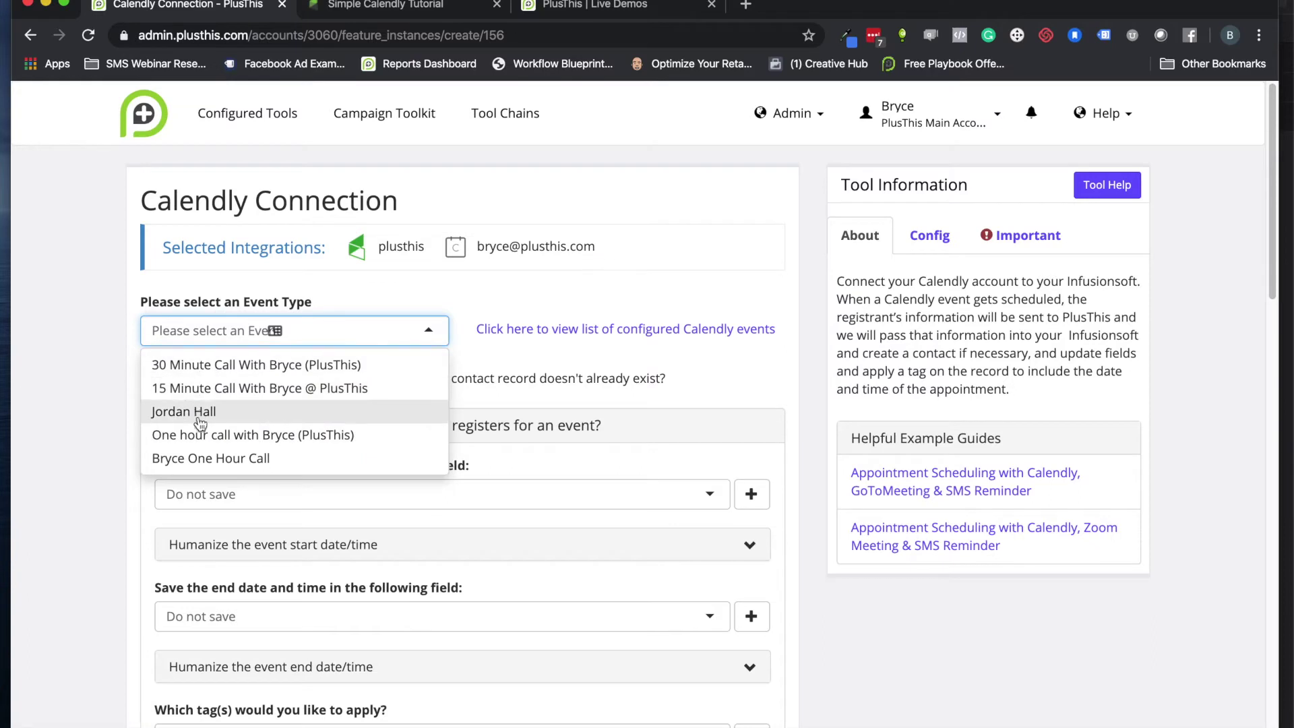
# Use the one-hour call event type and create new contacts when none exist.
pyautogui.click(202, 458)
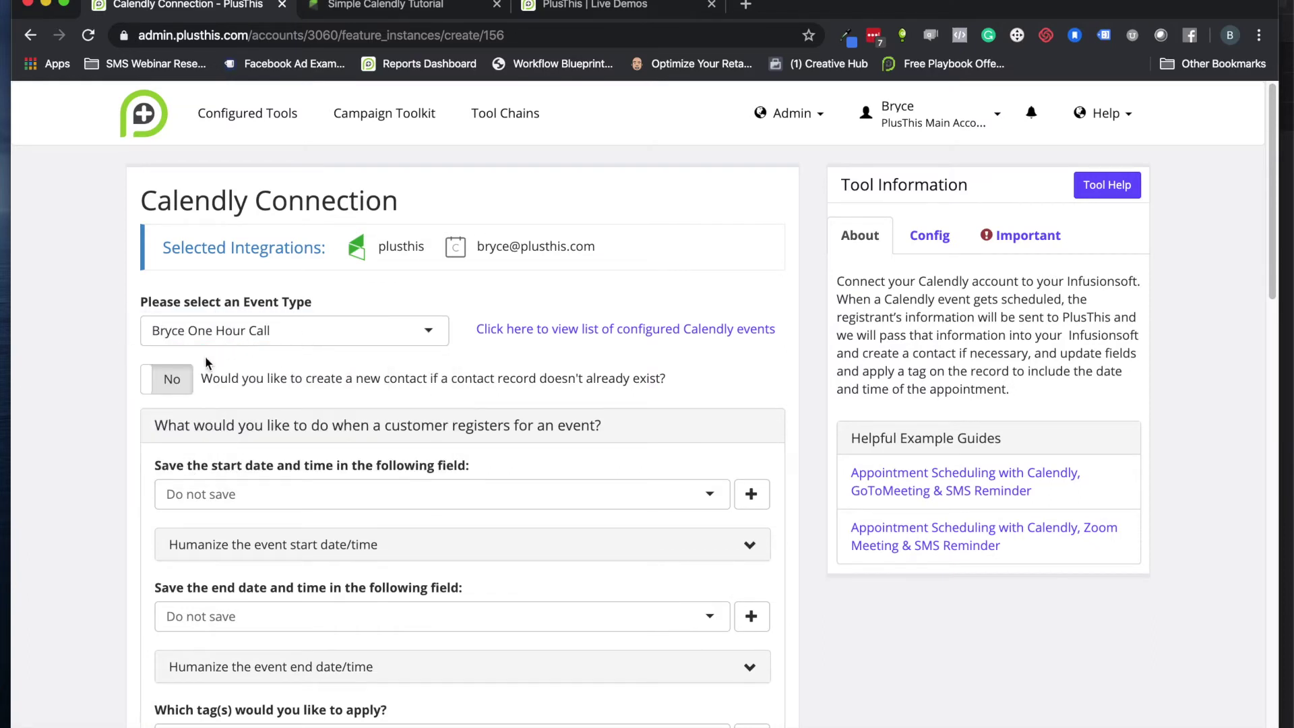
pyautogui.click(165, 379)
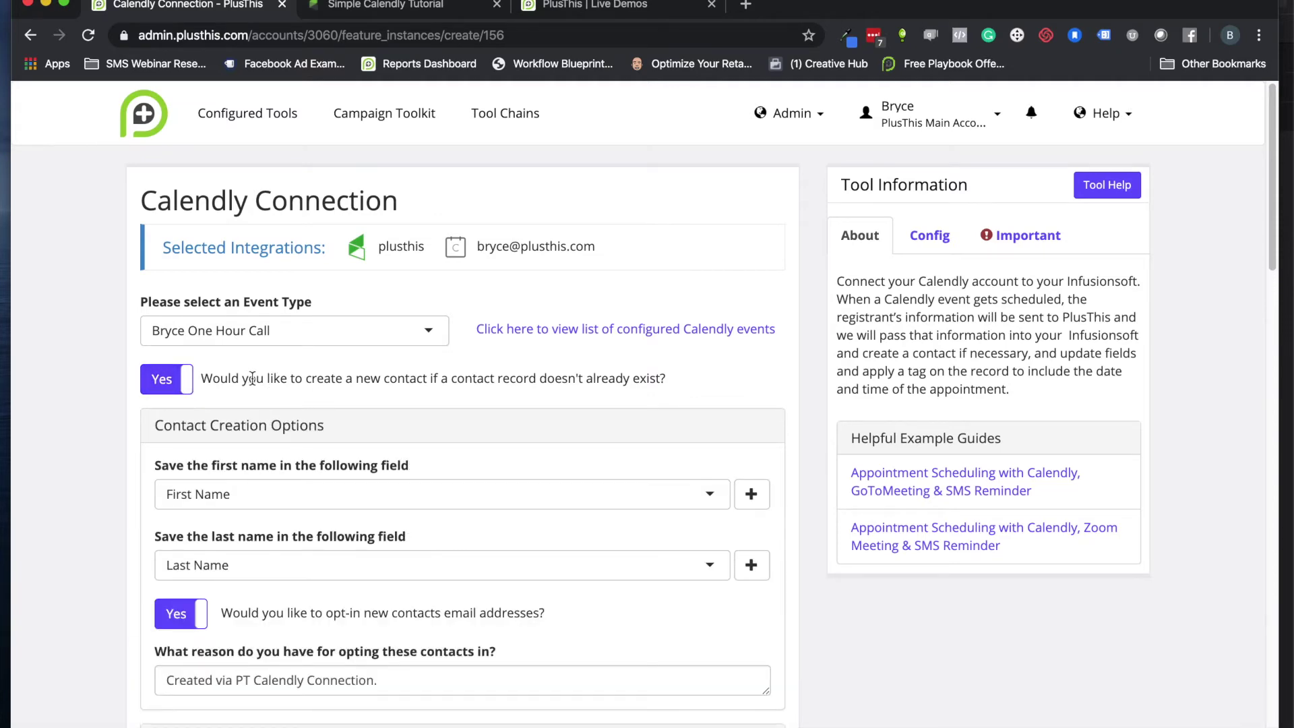
pyautogui.click(578, 5)
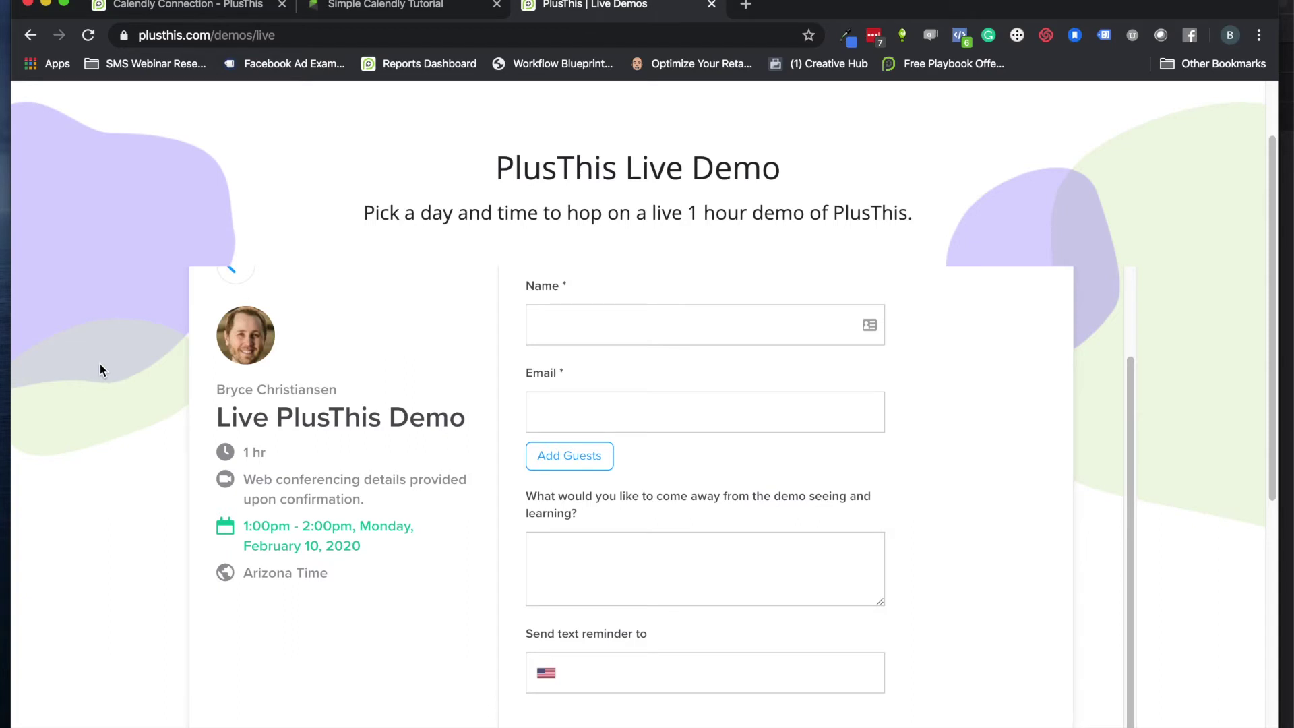
# Replace the opt-in reason 'Created via PT Calendly Connection' with 'They signed up for a demo of PlusThis'.
pyautogui.click(258, 5)
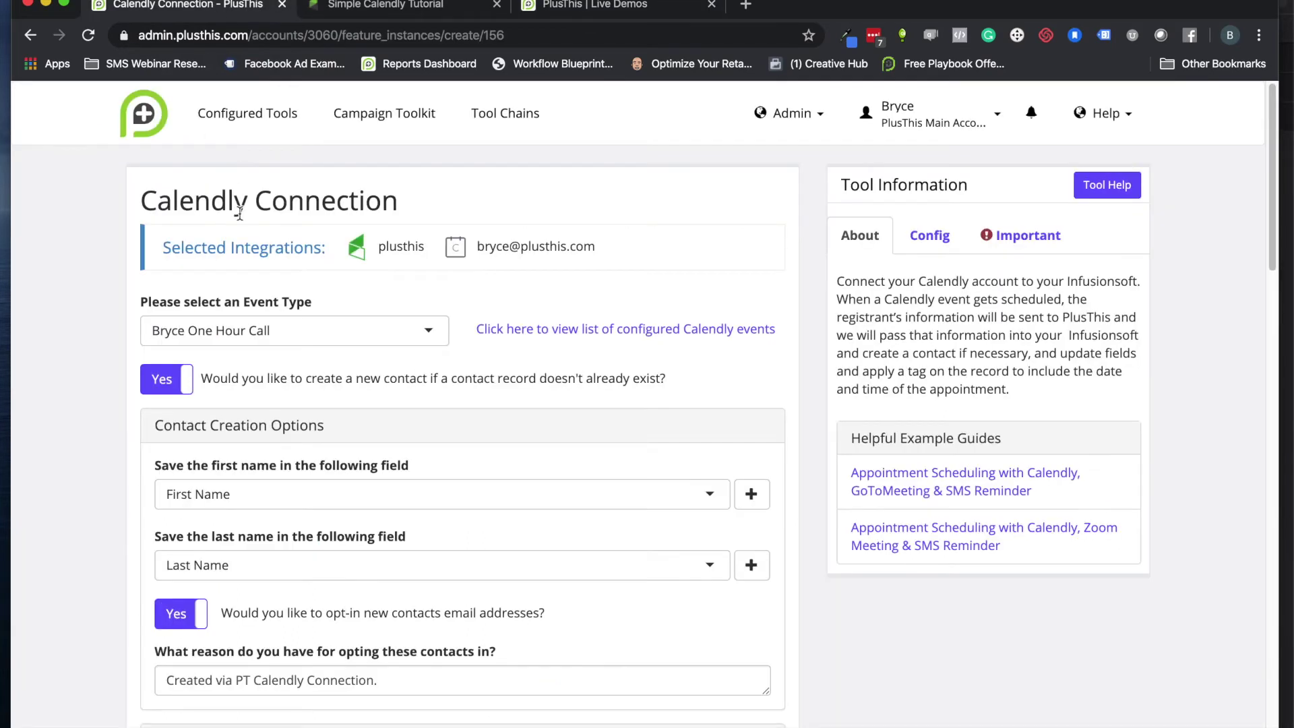
pyautogui.scroll(-2, 248, 476)
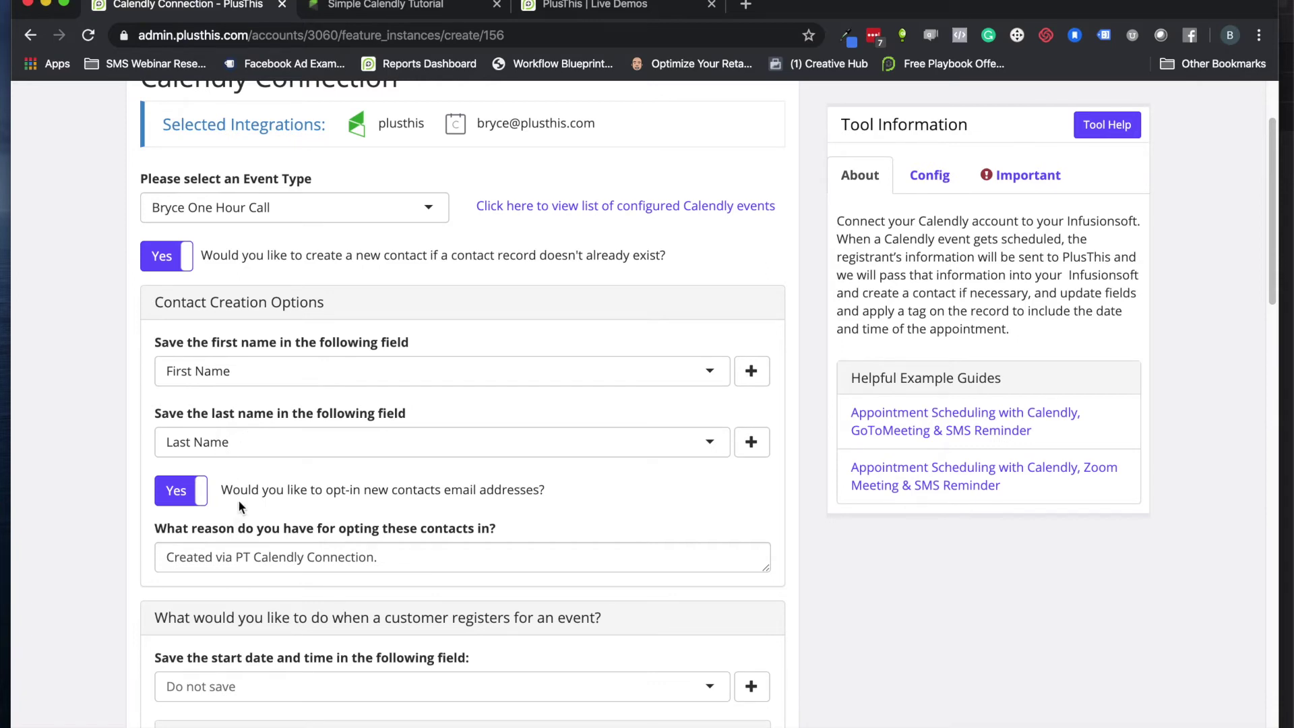
pyautogui.tripleClick(270, 559)
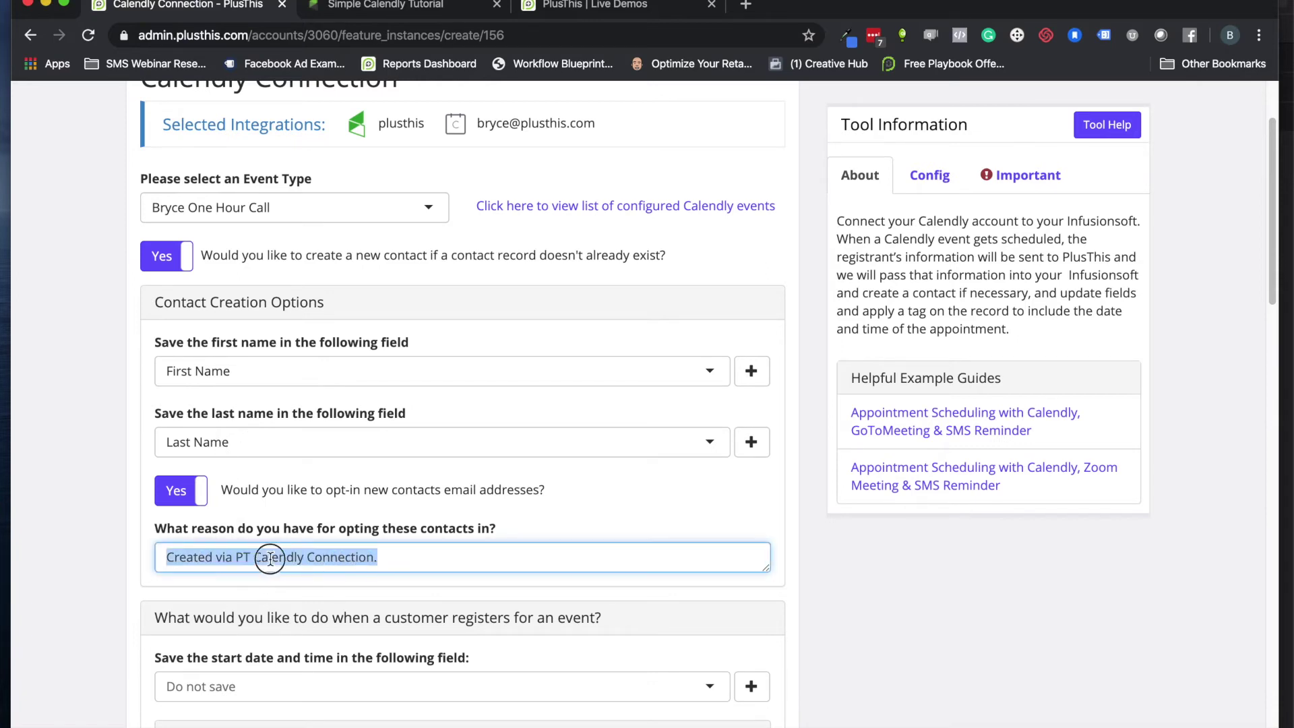
pyautogui.press('BackSpace')
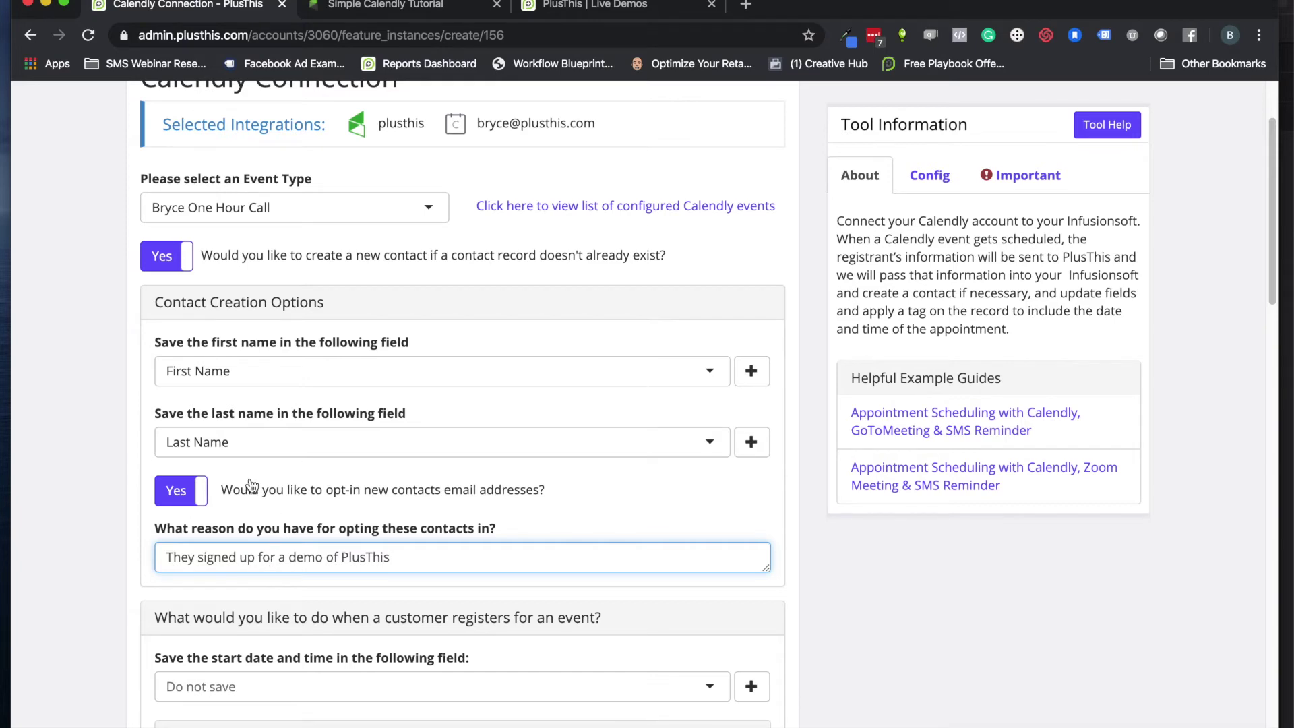
pyautogui.scroll(-2, 242, 479)
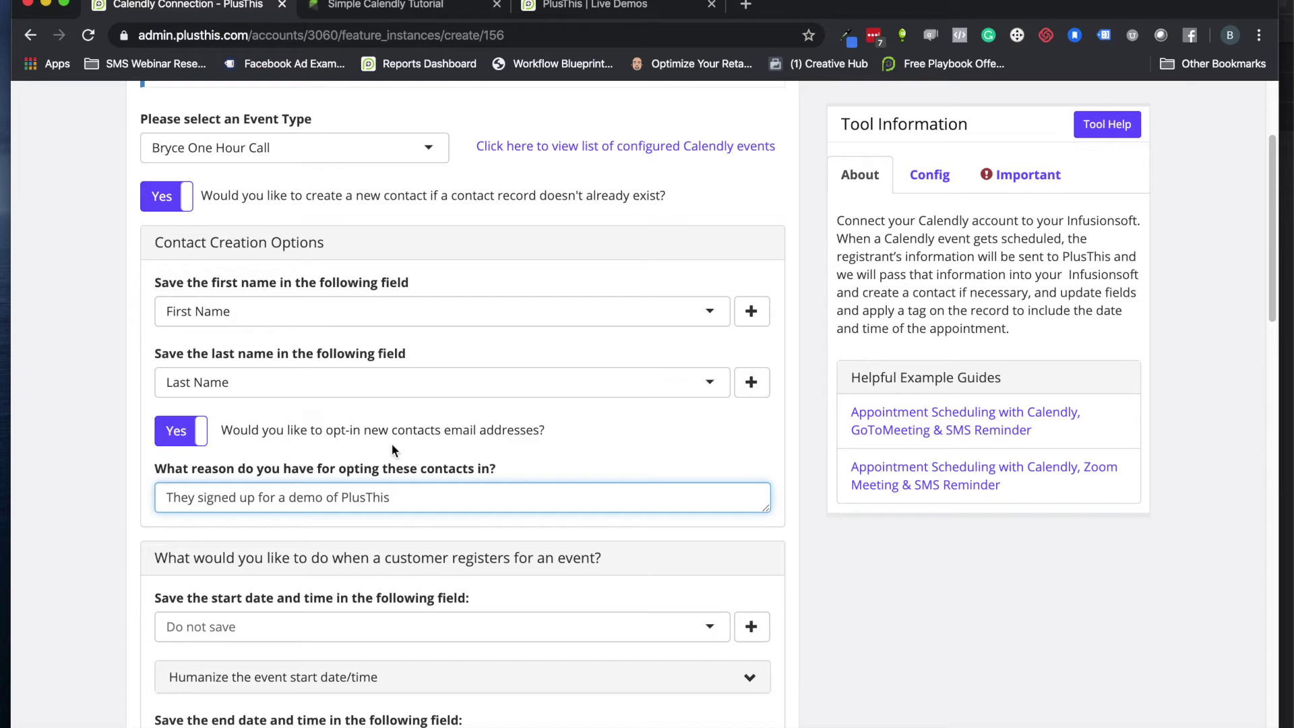
pyautogui.scroll(-3, 391, 446)
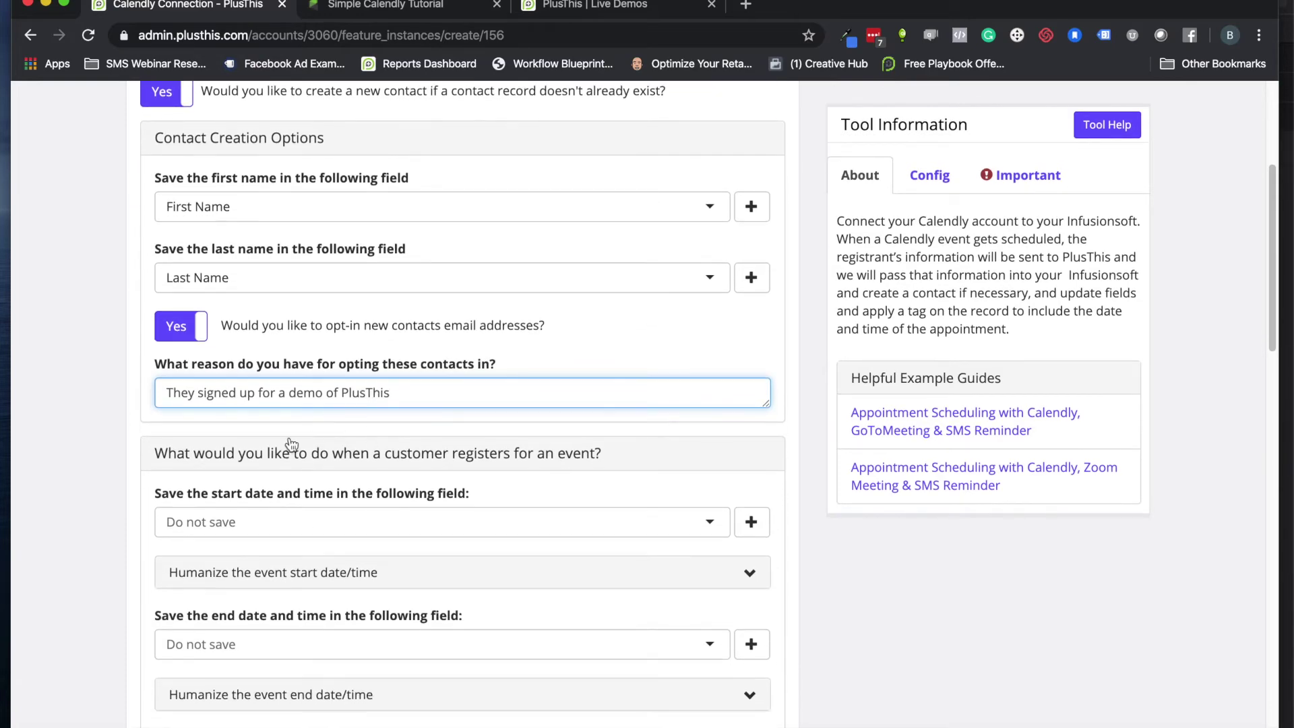
# Save the event start date/time to 'Temp - Calendly Demo Schedule Time' and expand the humanize options.
pyautogui.scroll(-3, 291, 445)
pyautogui.scroll(-2, 128, 407)
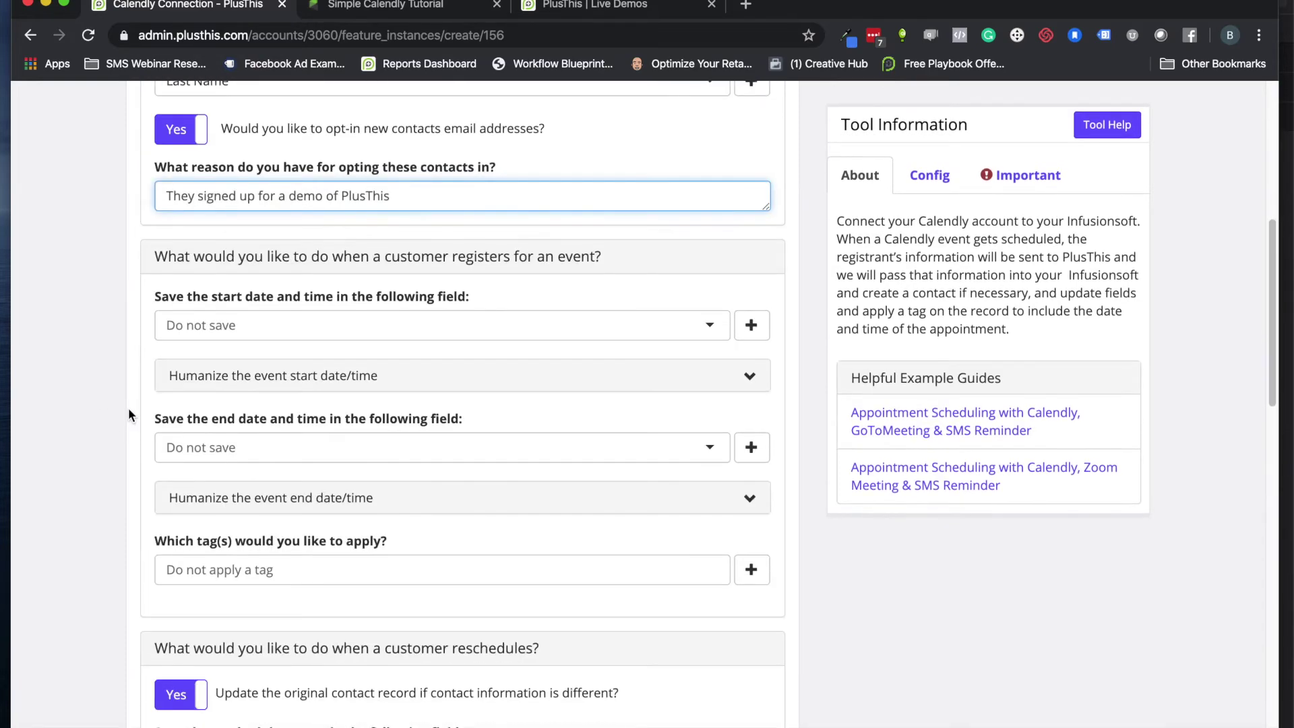
pyautogui.scroll(-1, 128, 414)
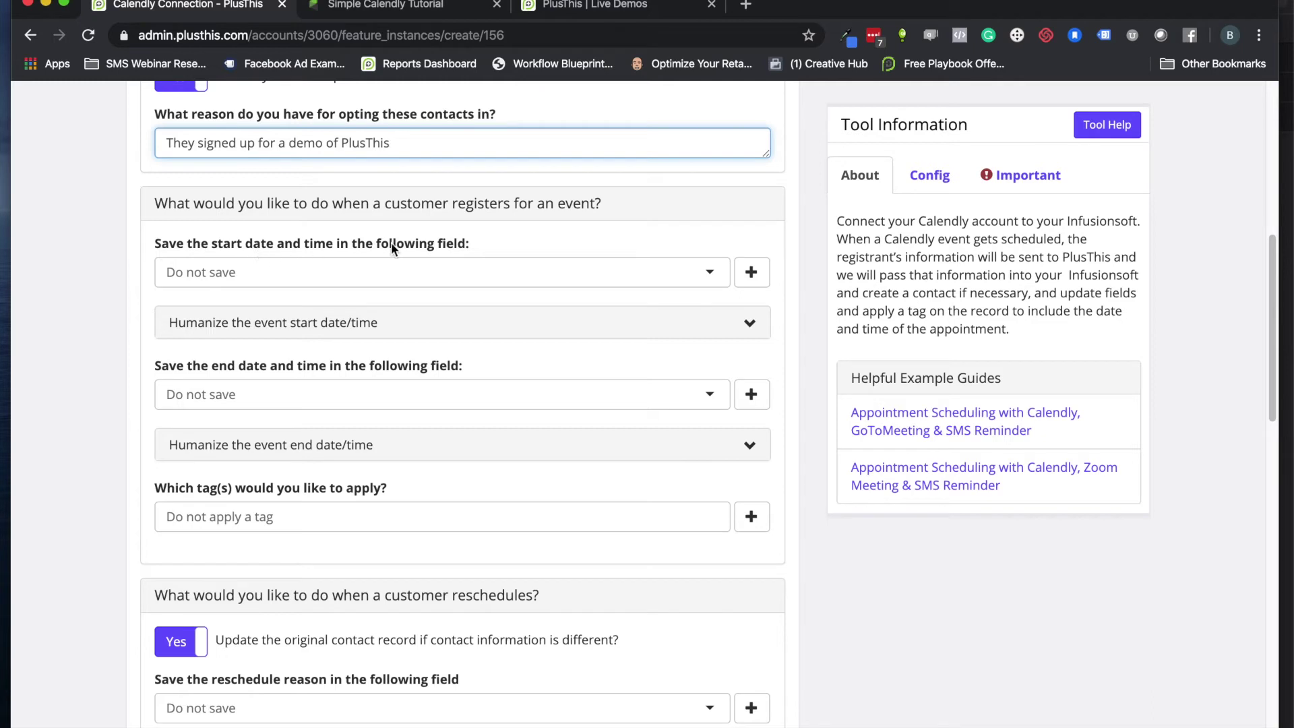
pyautogui.click(325, 276)
pyautogui.write('temp')
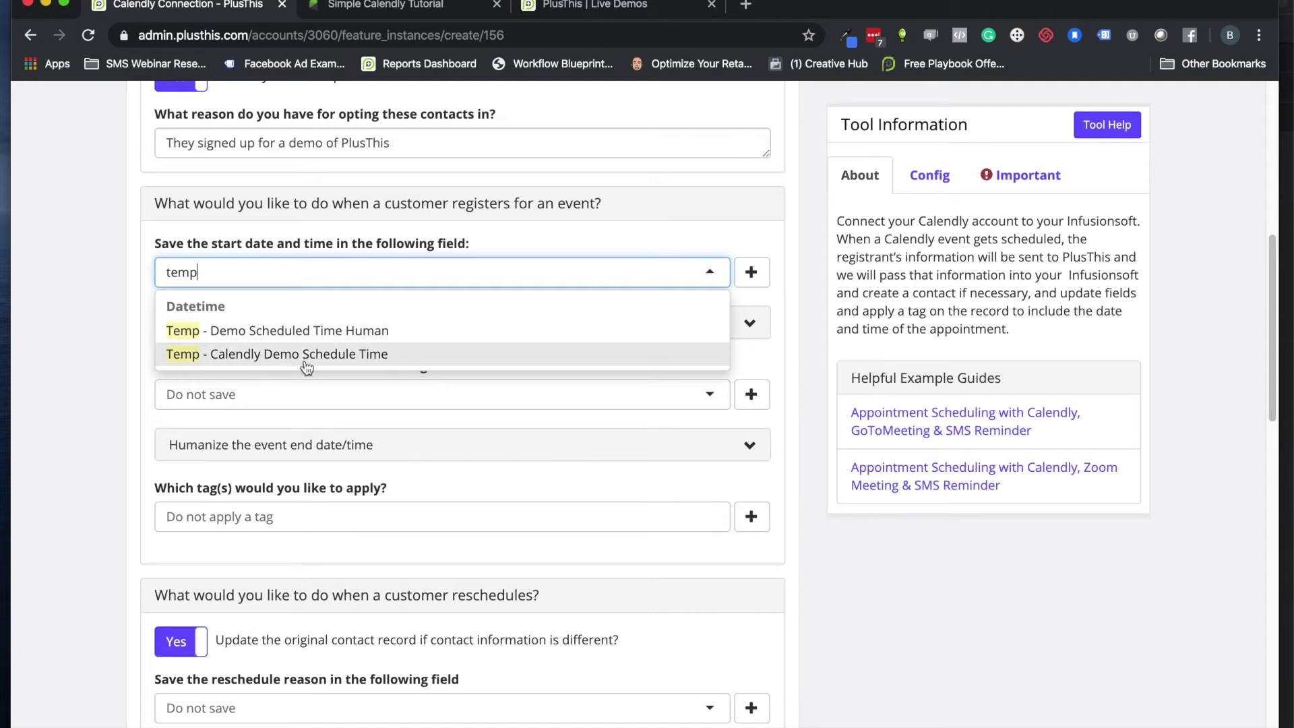
pyautogui.click(307, 364)
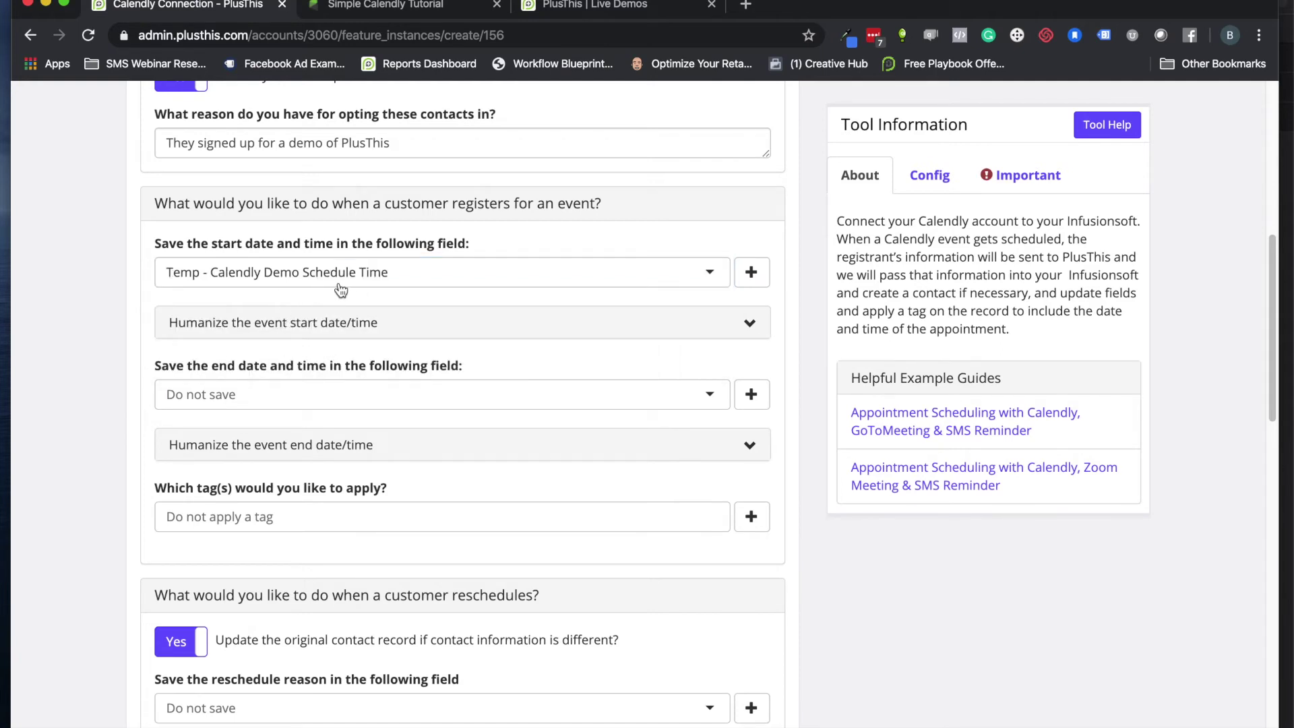
pyautogui.click(322, 322)
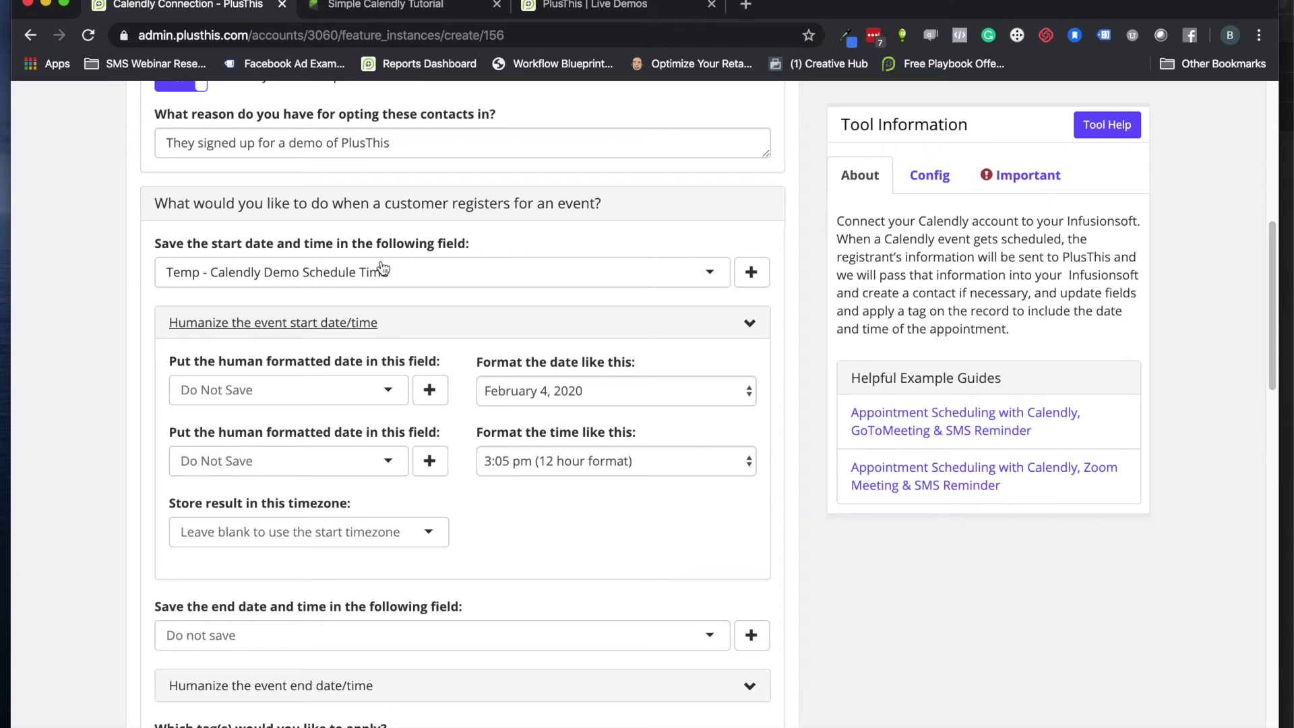
# After checking the campaign, format the humanized date like 'Tuesday, February 4th'.
pyautogui.click(413, 8)
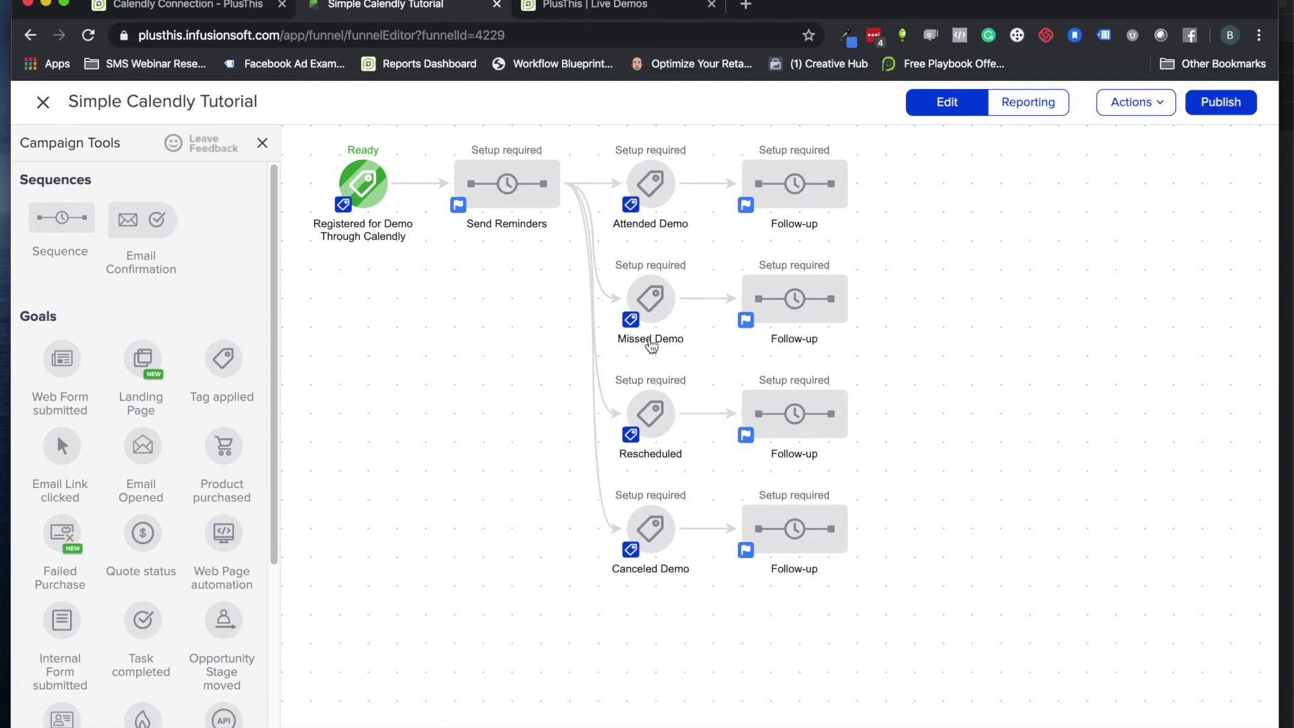
pyautogui.click(168, 7)
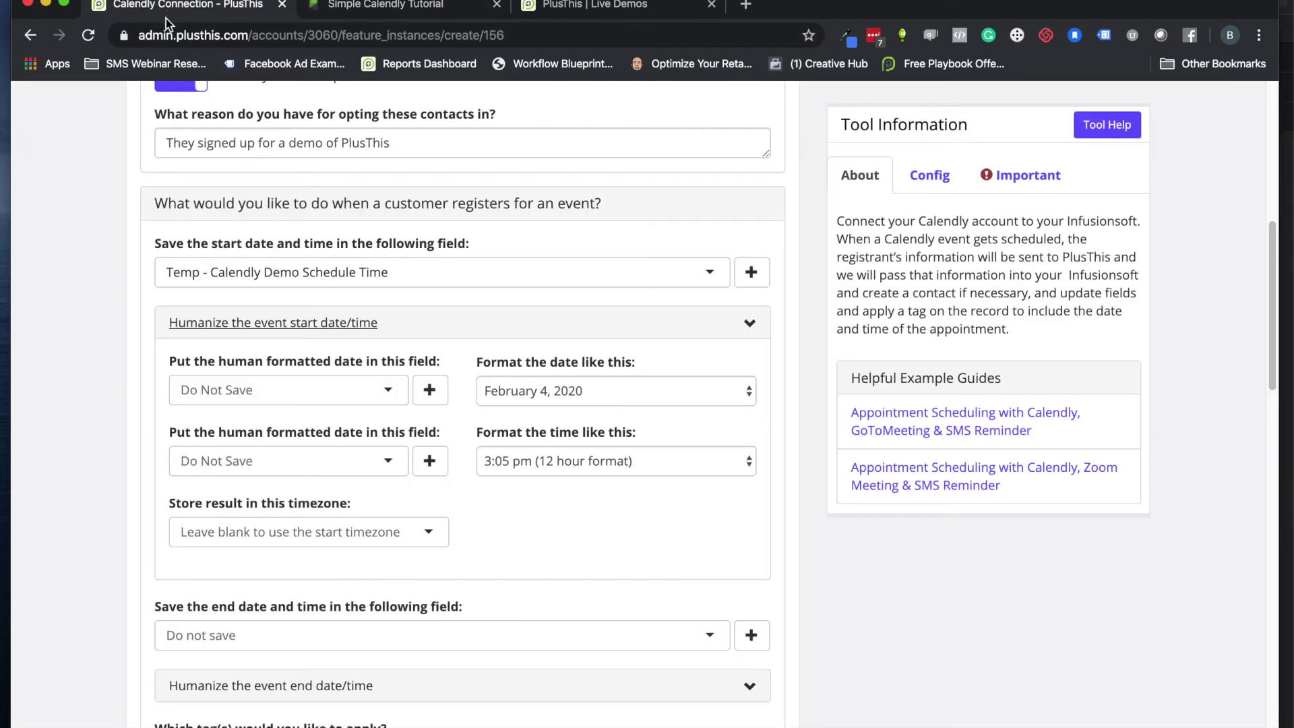
pyautogui.click(581, 393)
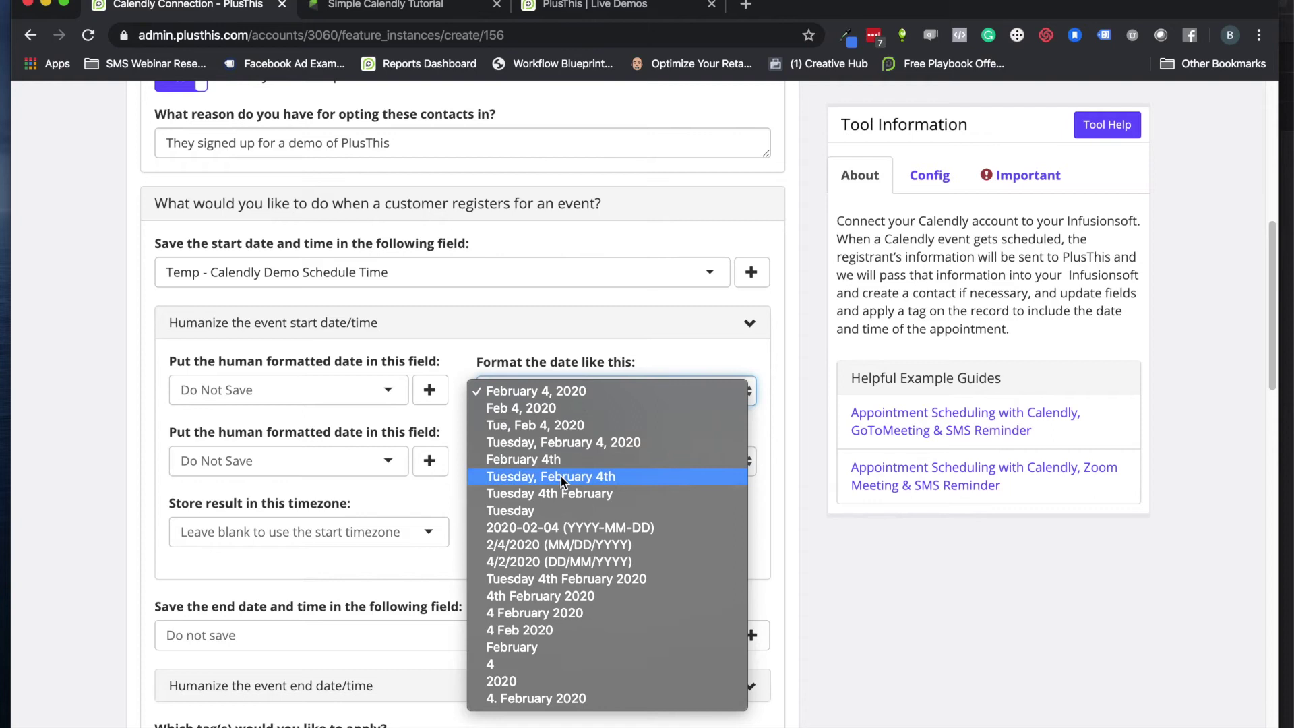
pyautogui.click(522, 480)
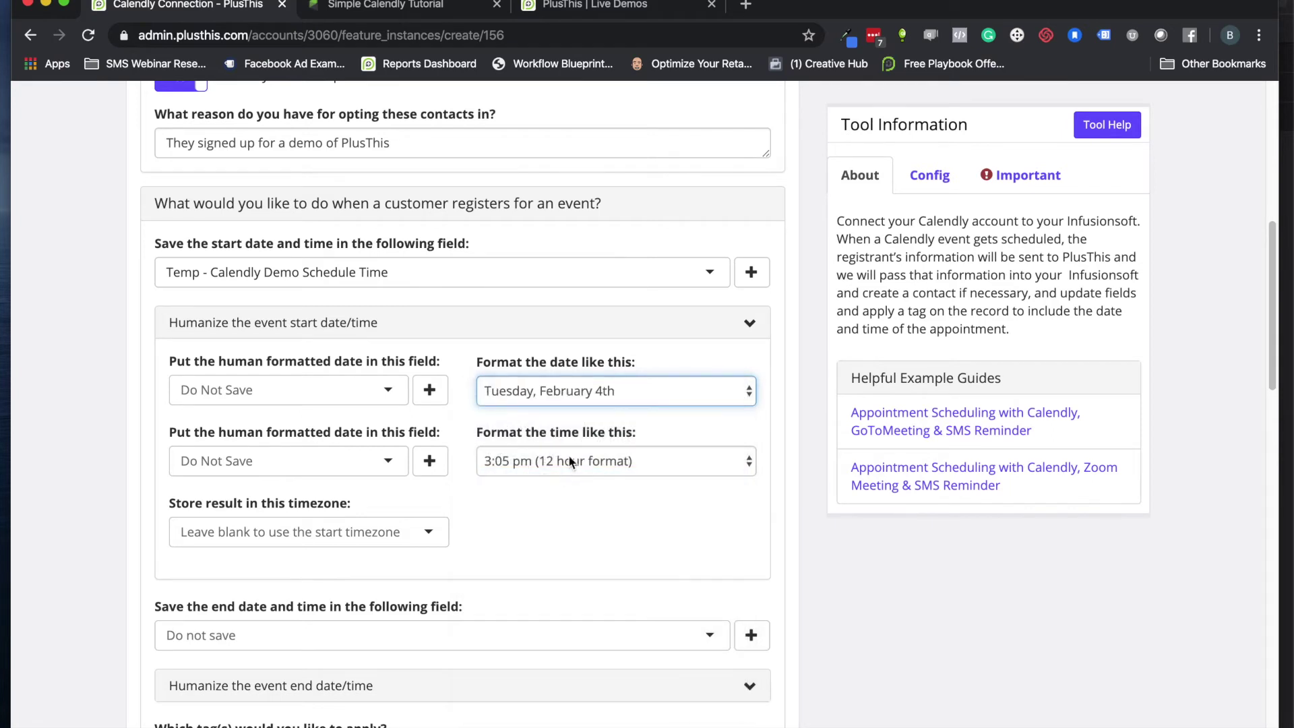
# Search 'human' and store the humanized date in the Imp Call Time Humanized field.
pyautogui.click(292, 392)
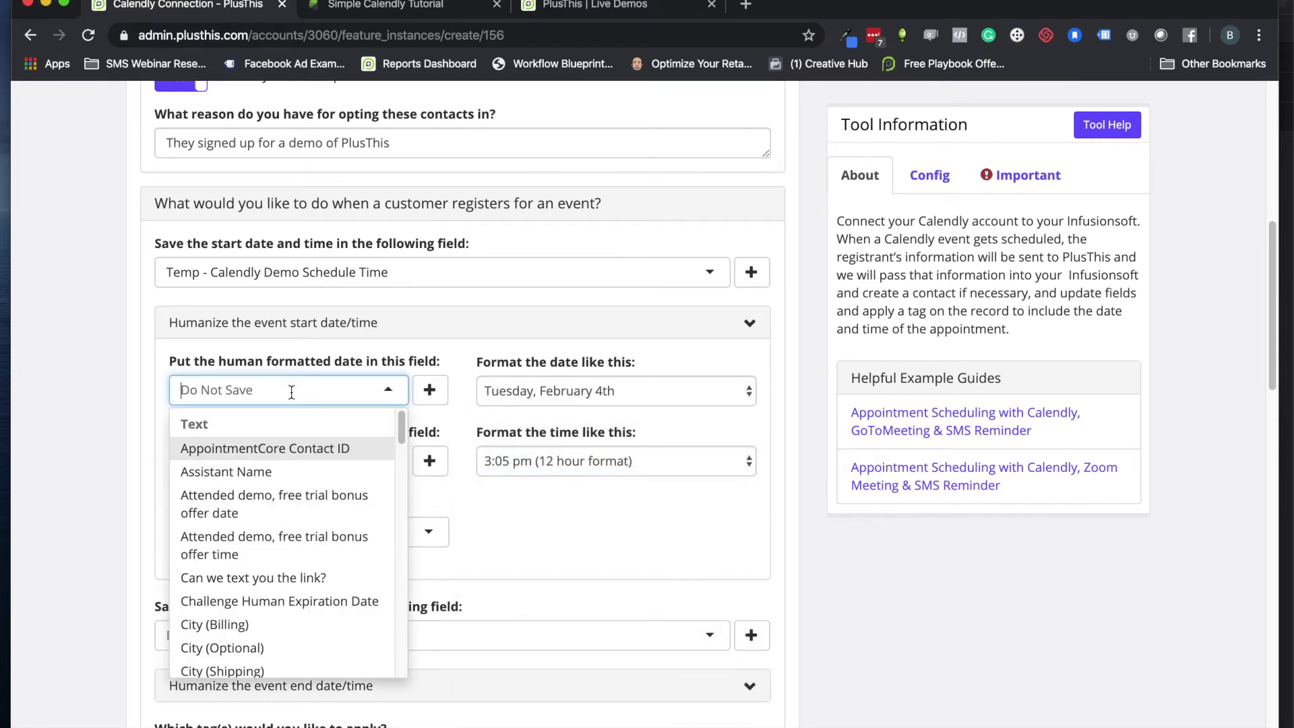
pyautogui.write('impl')
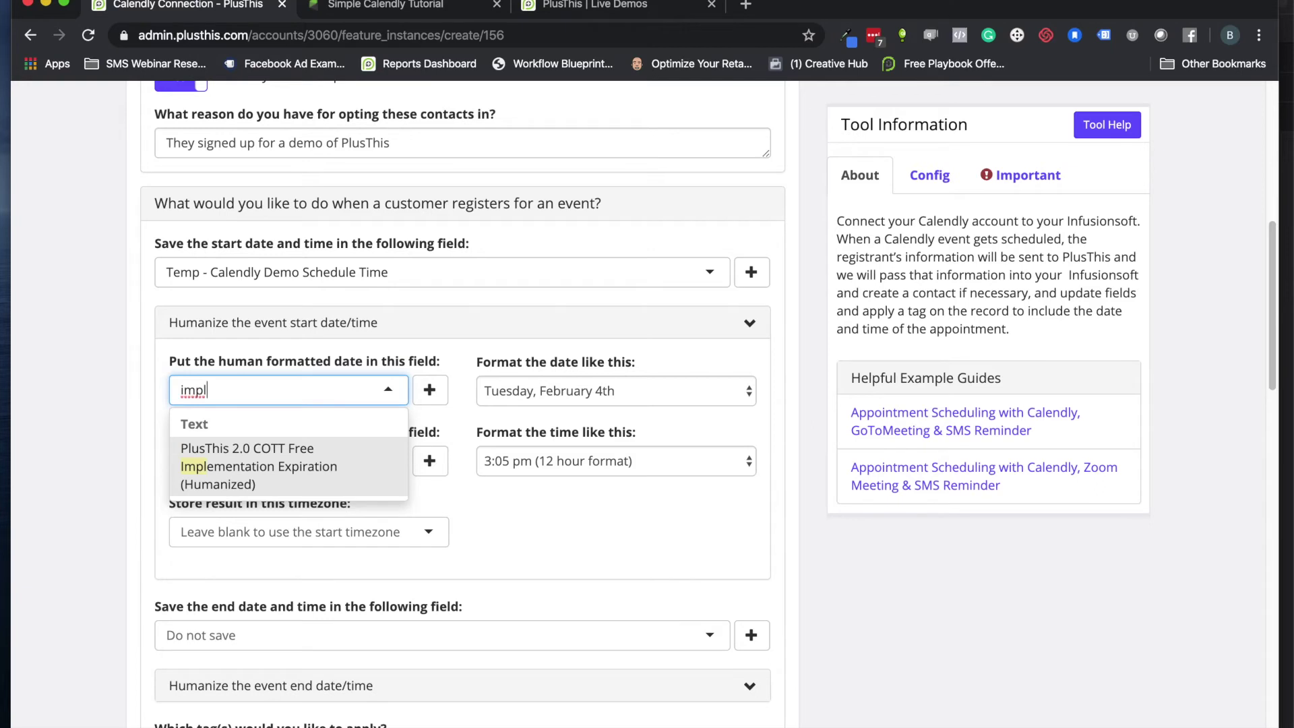
pyautogui.press('BackSpace')
pyautogui.press('BackSpace')
pyautogui.press('BackSpace')
pyautogui.press('BackSpace')
pyautogui.write('human')
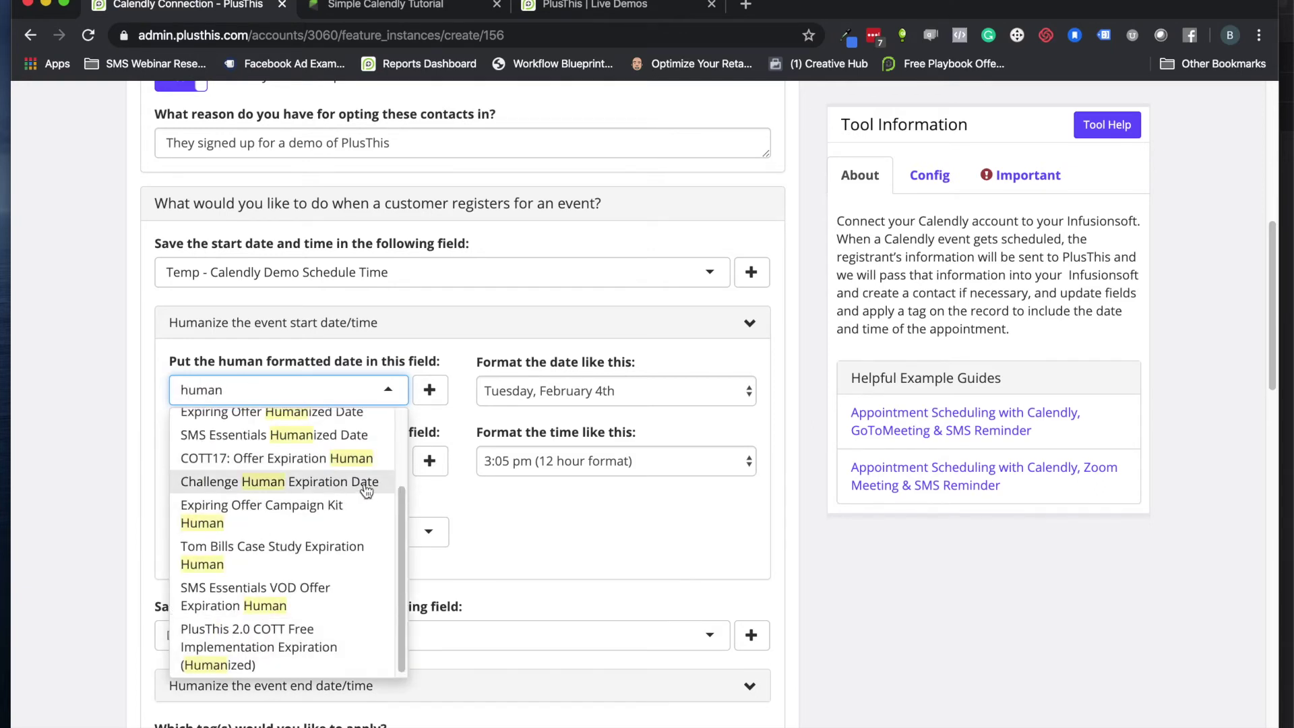
pyautogui.scroll(1, 317, 508)
pyautogui.scroll(3, 306, 498)
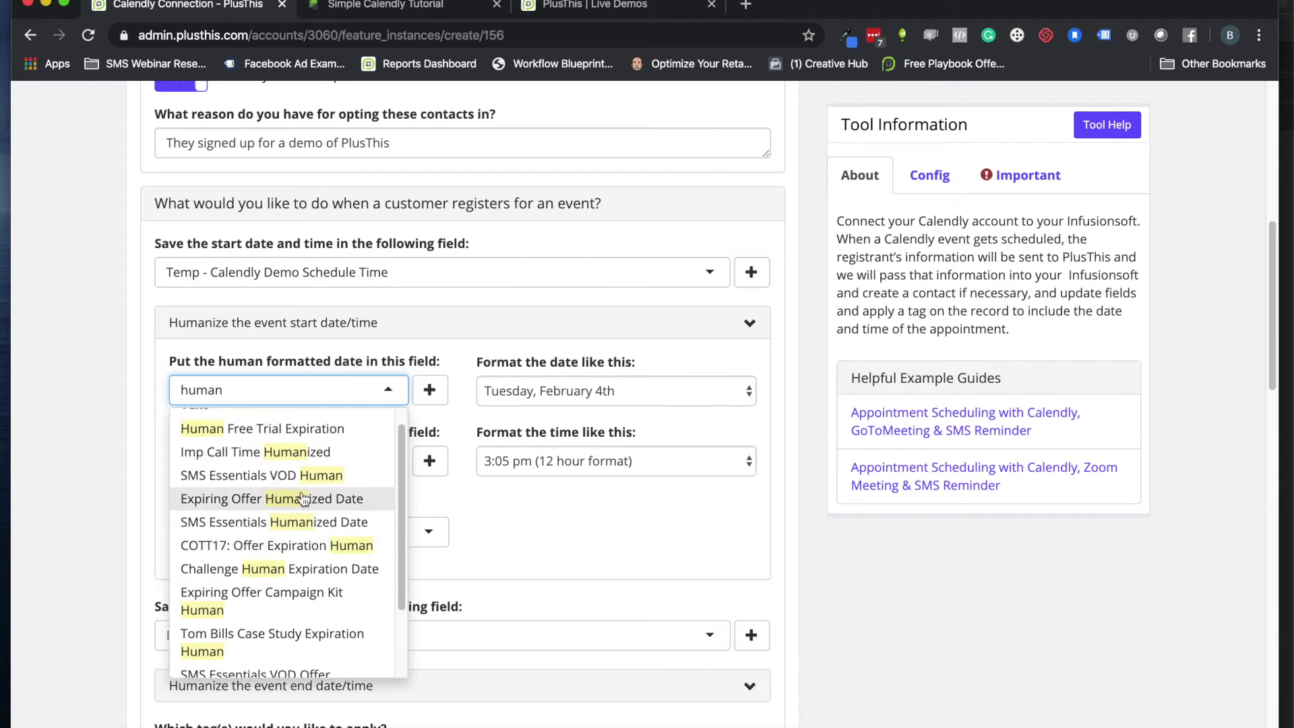
pyautogui.click(253, 458)
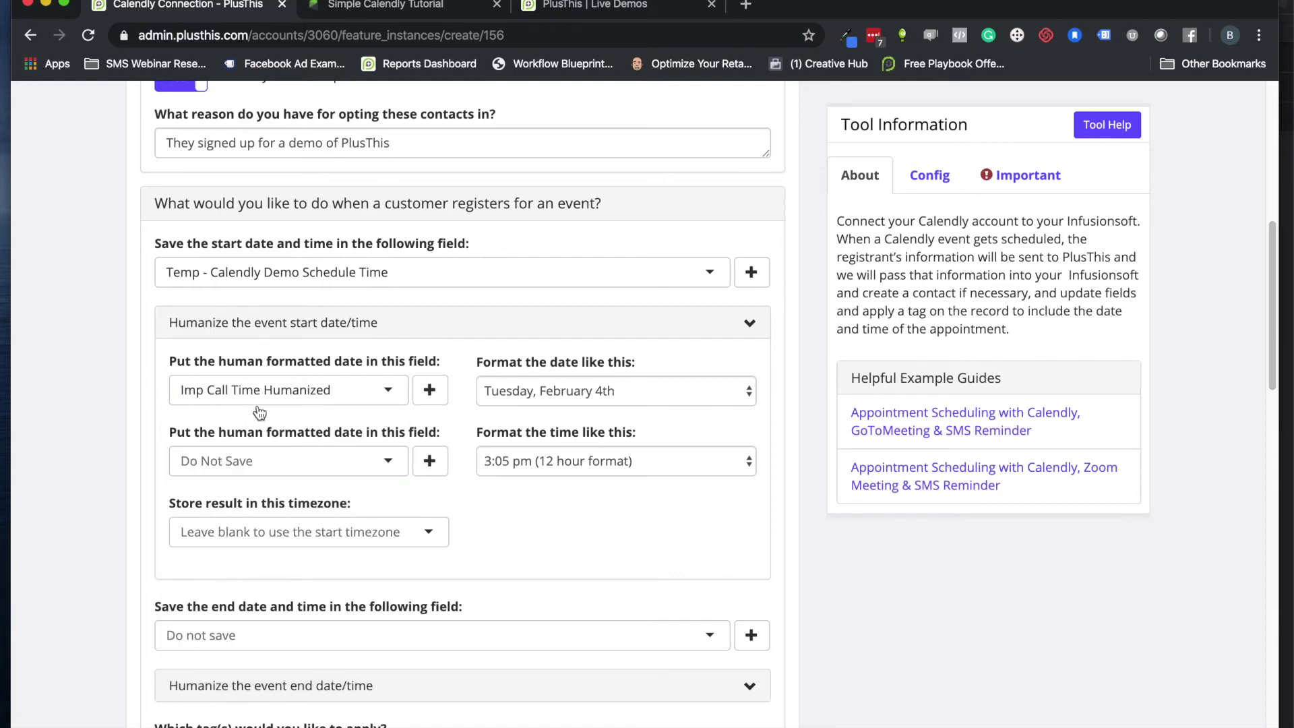
# Open the Send Reminder email text in the Send Reminders sequence for editing.
pyautogui.click(391, 6)
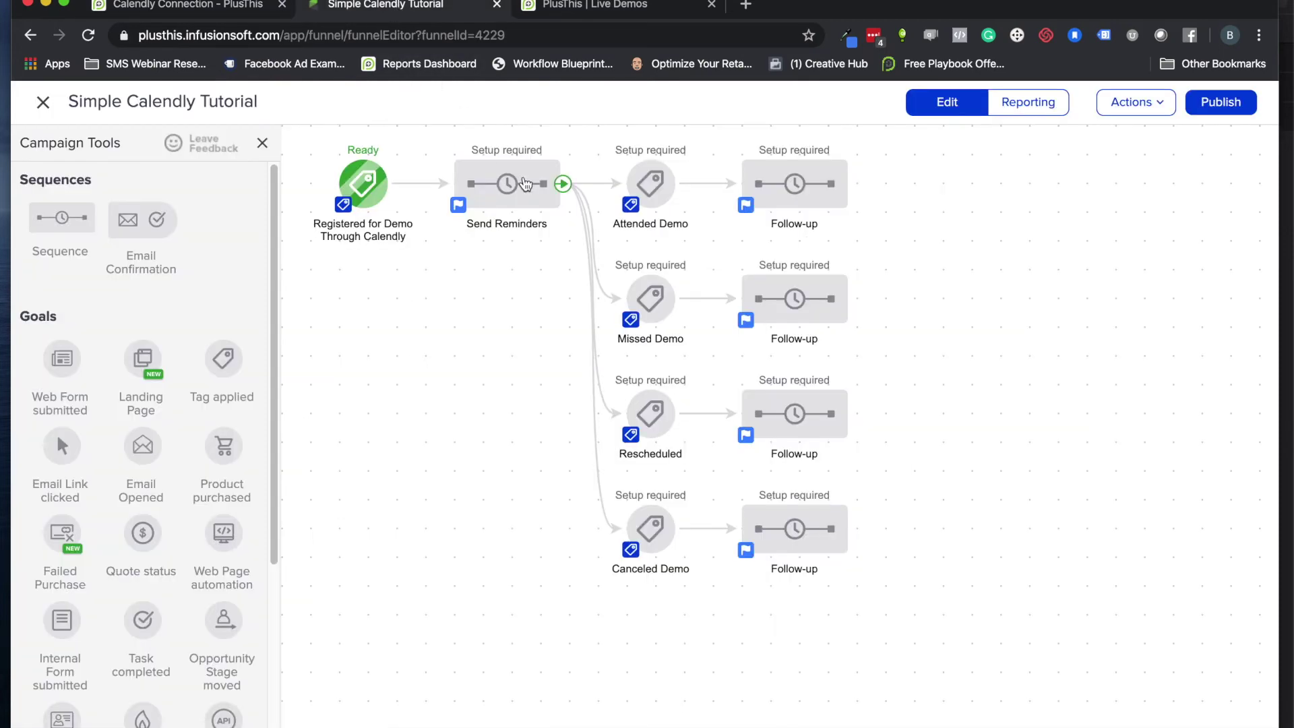
pyautogui.click(525, 183)
pyautogui.click(528, 205)
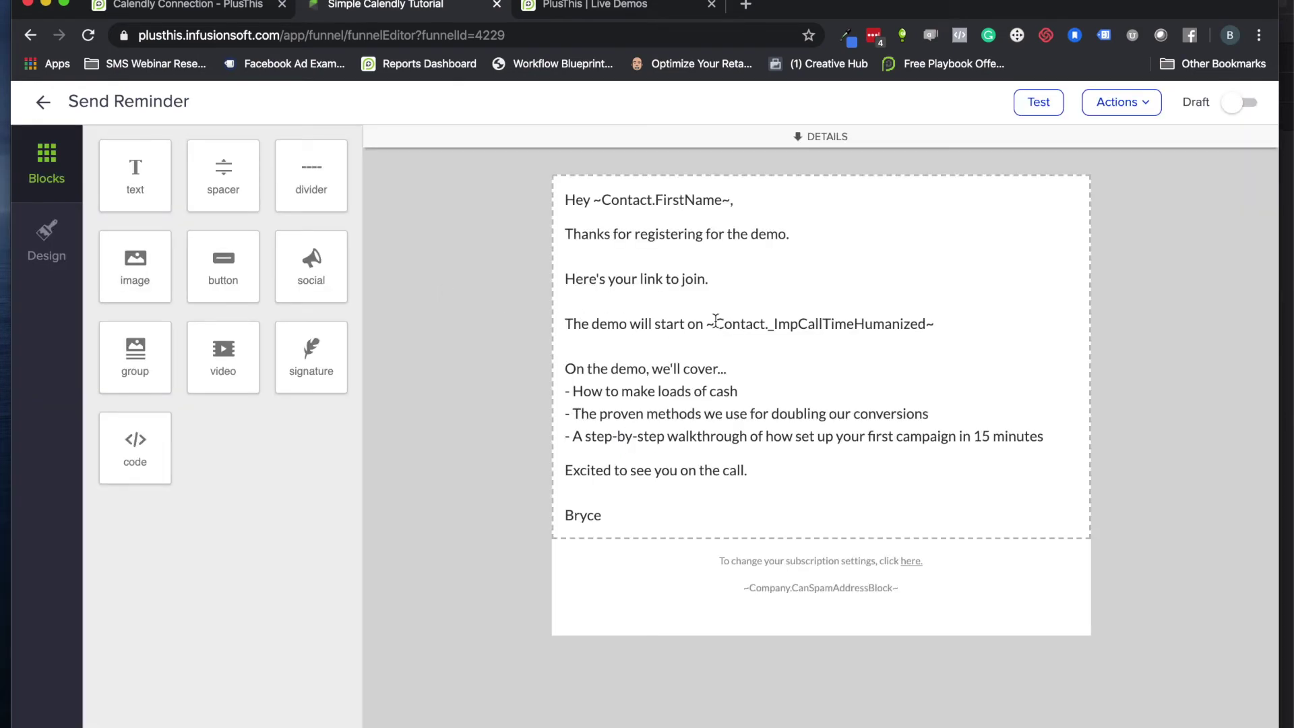
pyautogui.click(714, 321)
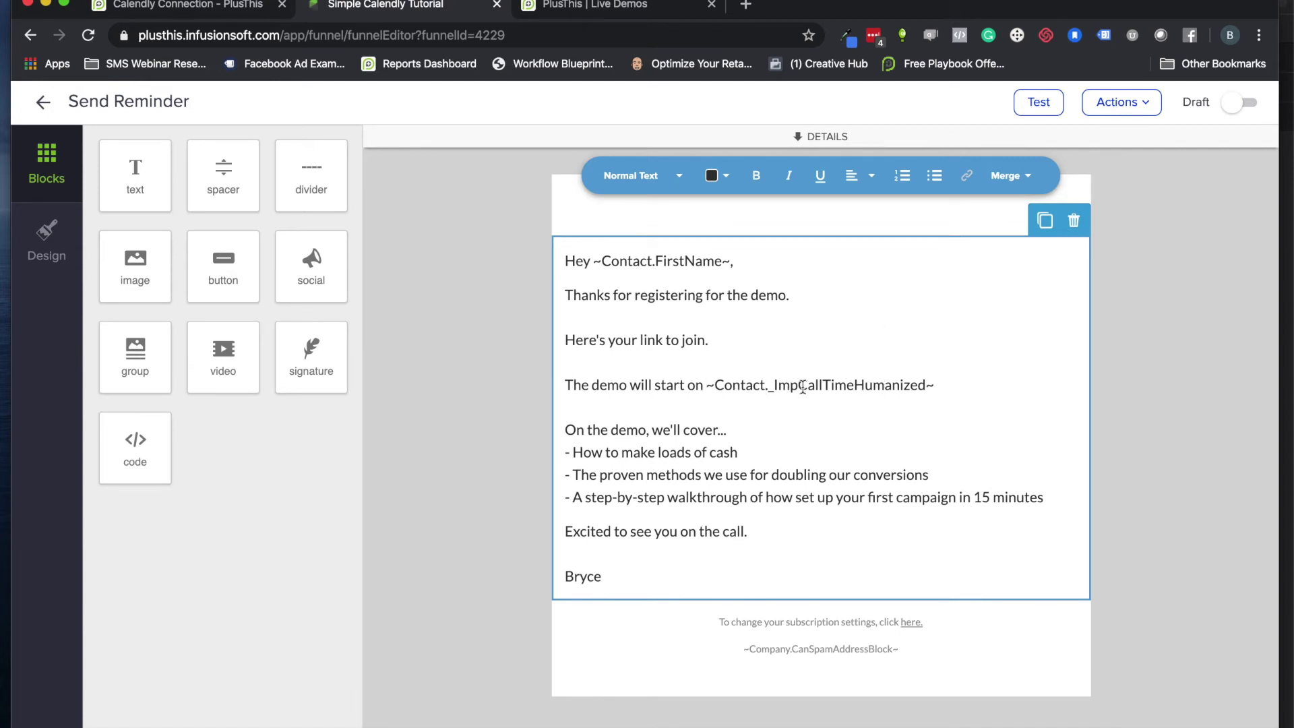
# Insert the Imp Call Time Humanized custom merge field into the email and delete the duplicate.
pyautogui.click(1008, 176)
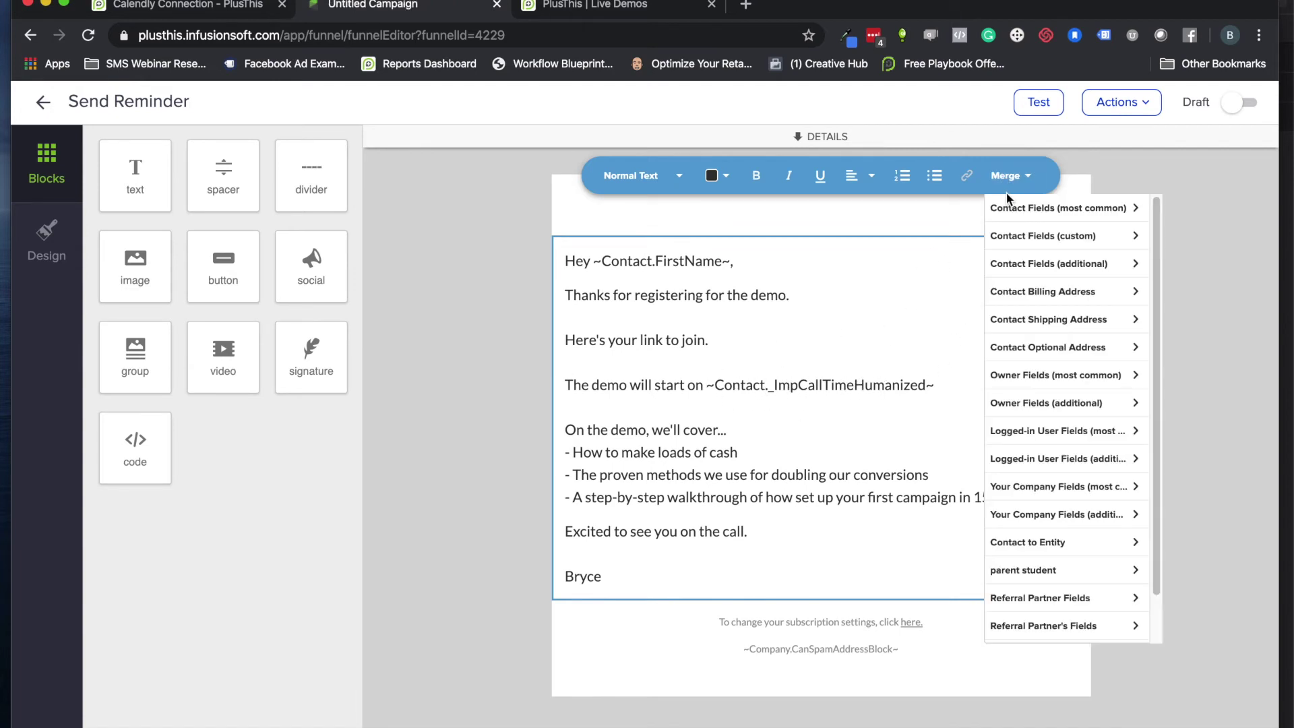
pyautogui.click(1036, 237)
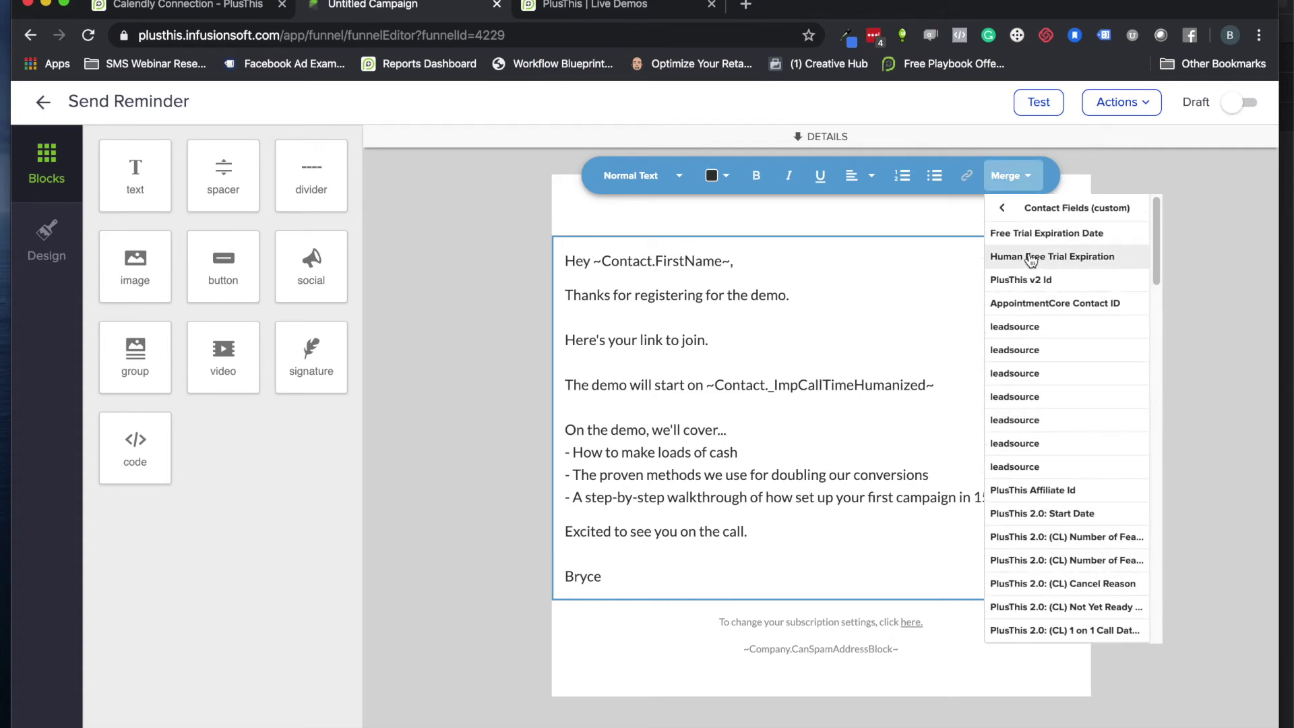
pyautogui.scroll(-4, 1035, 425)
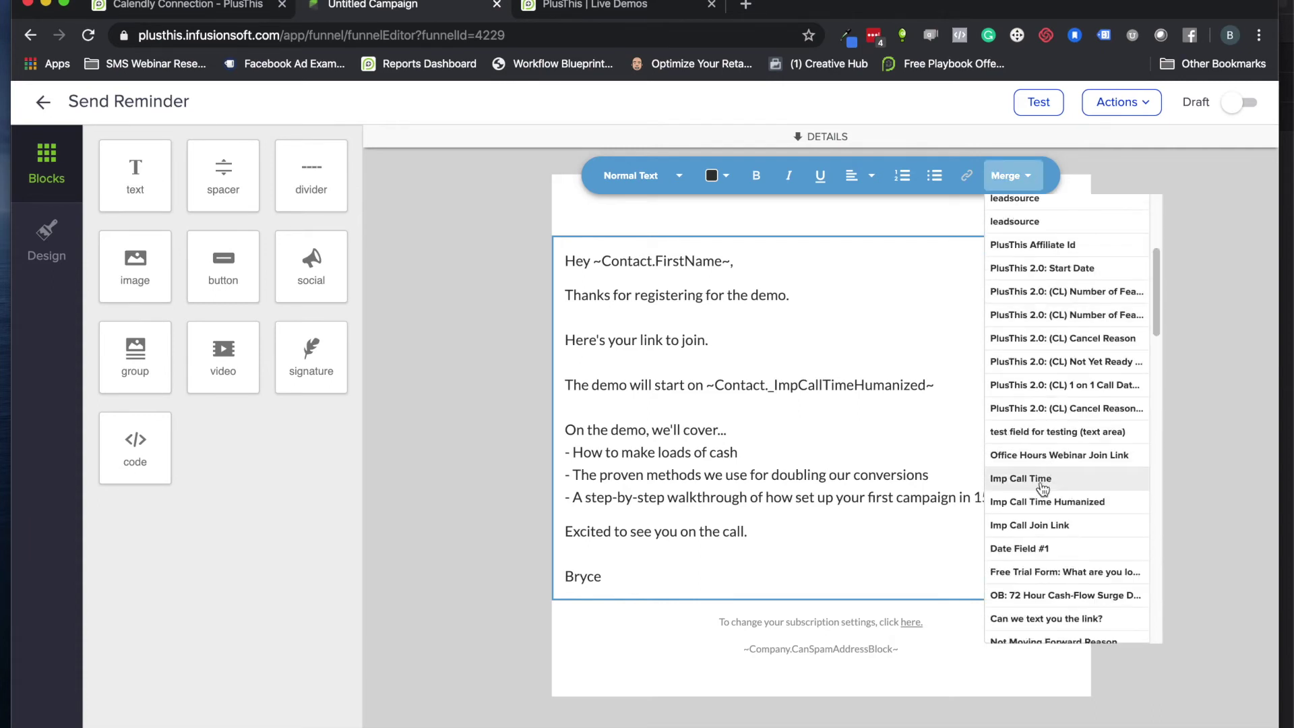
pyautogui.click(1060, 501)
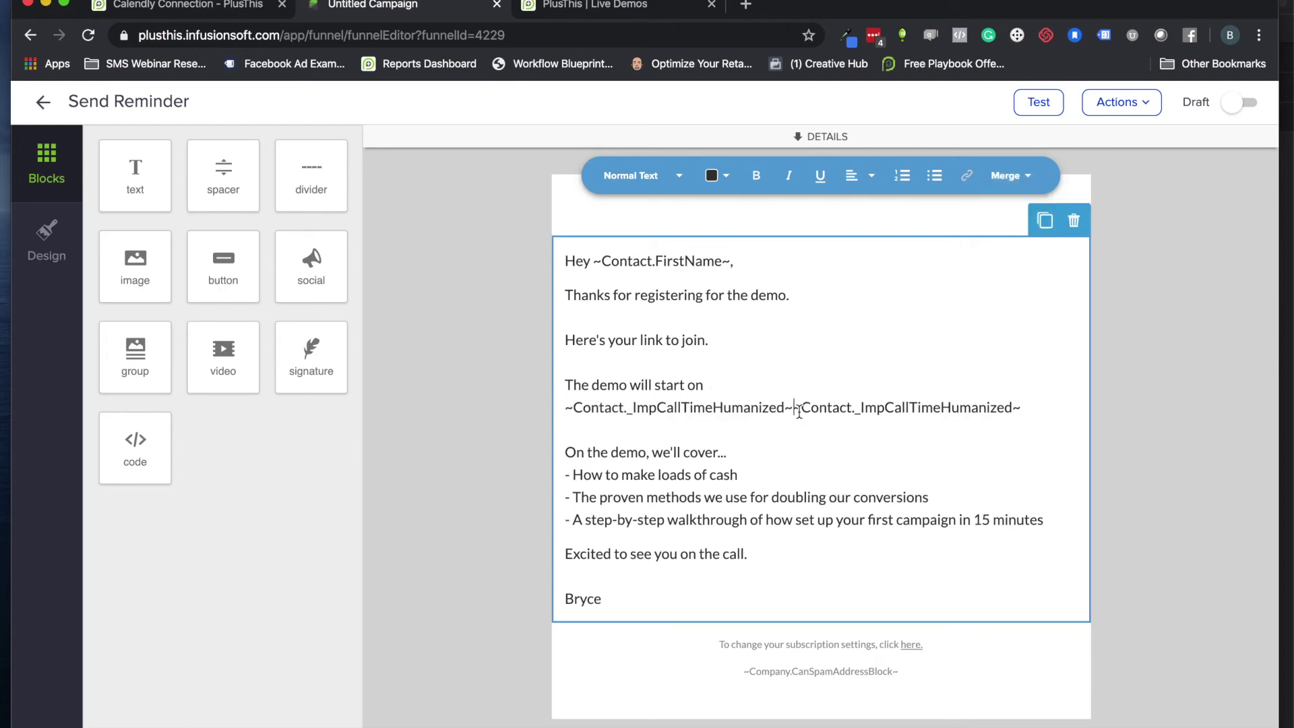
pyautogui.moveTo(795, 407); pyautogui.dragTo(560, 406)
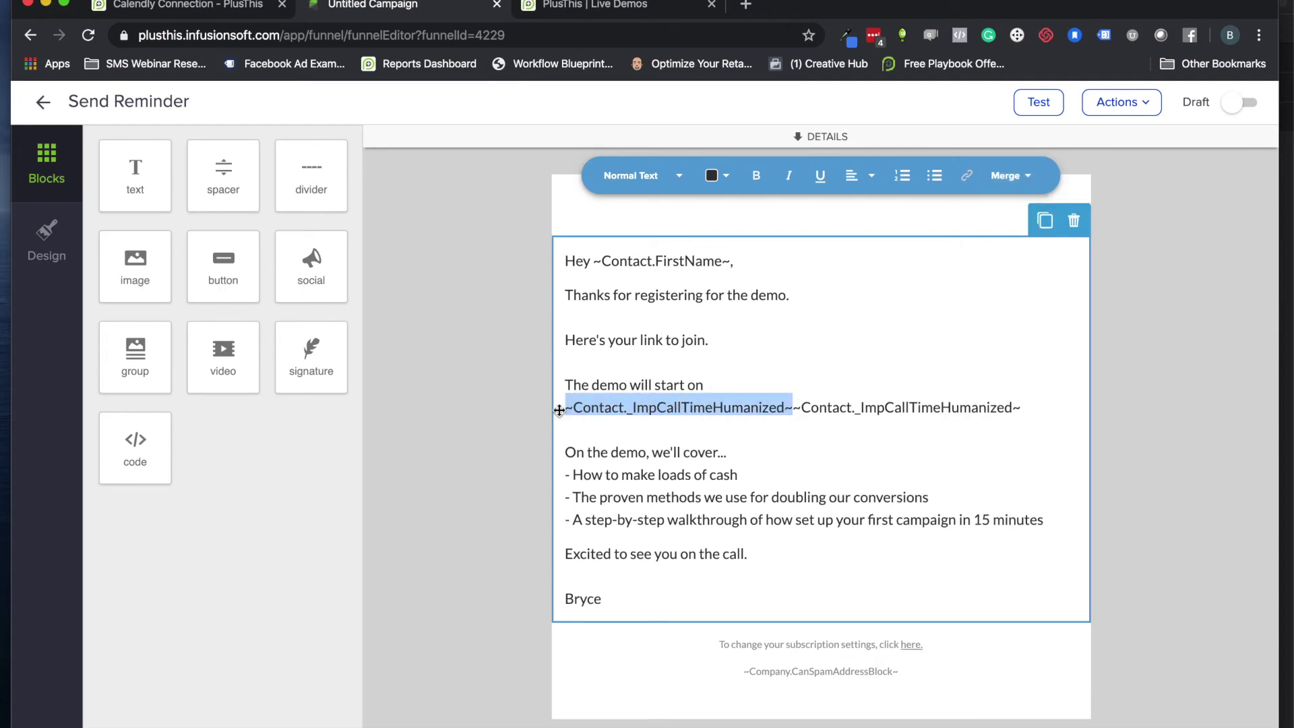
pyautogui.press('BackSpace')
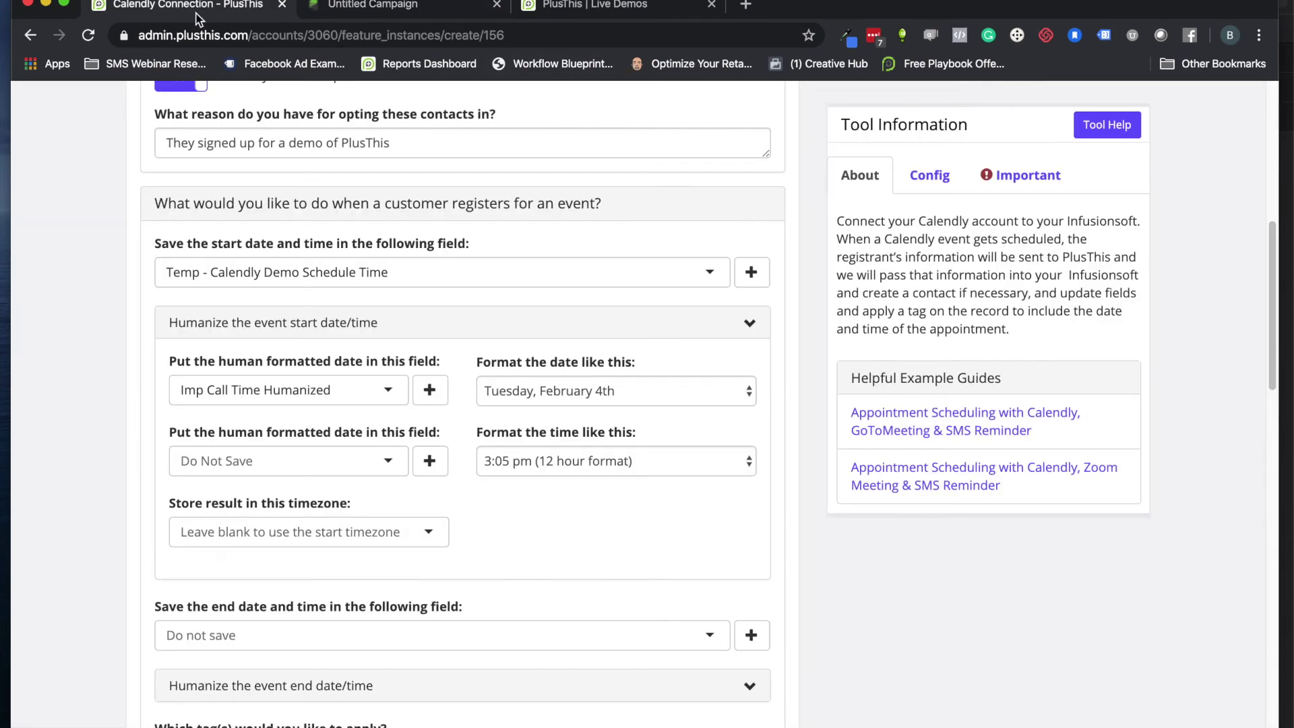
pyautogui.click(178, 5)
# Open the 'Which tag(s) would you like to apply?' list, then view the Live Demos page and reminder email.
pyautogui.scroll(-5, 445, 391)
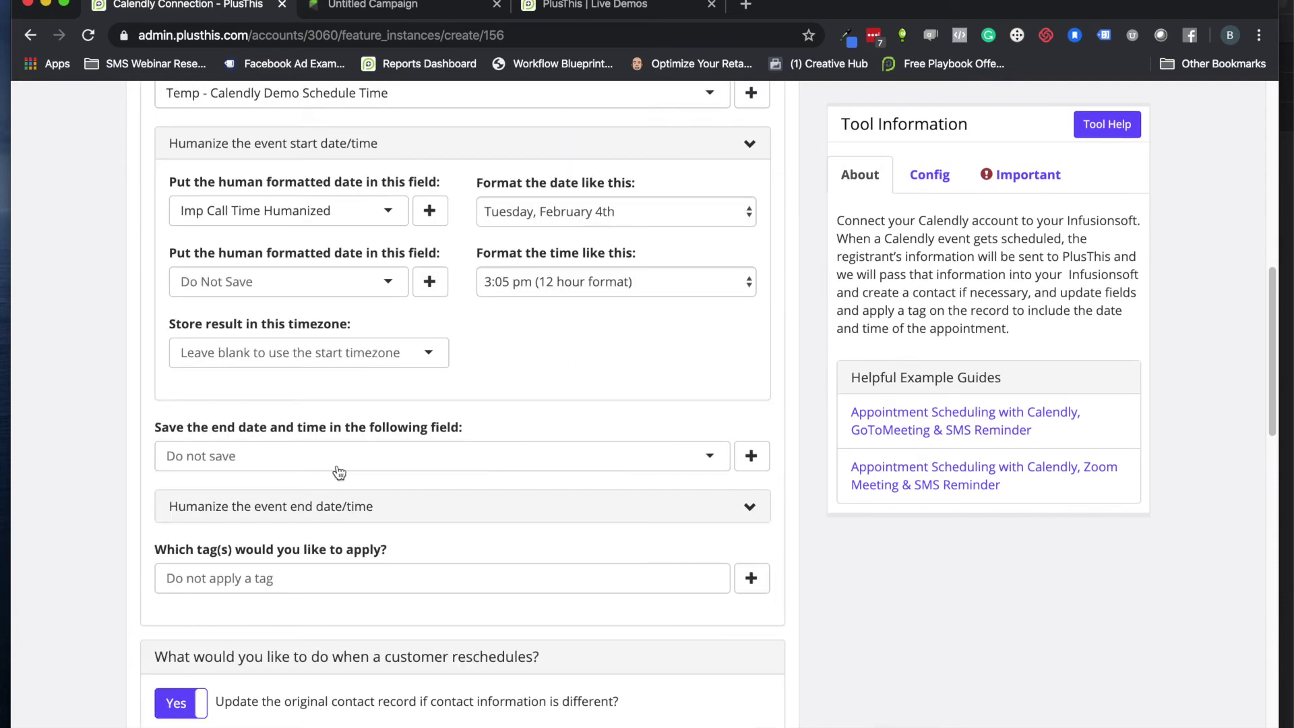
pyautogui.click(174, 581)
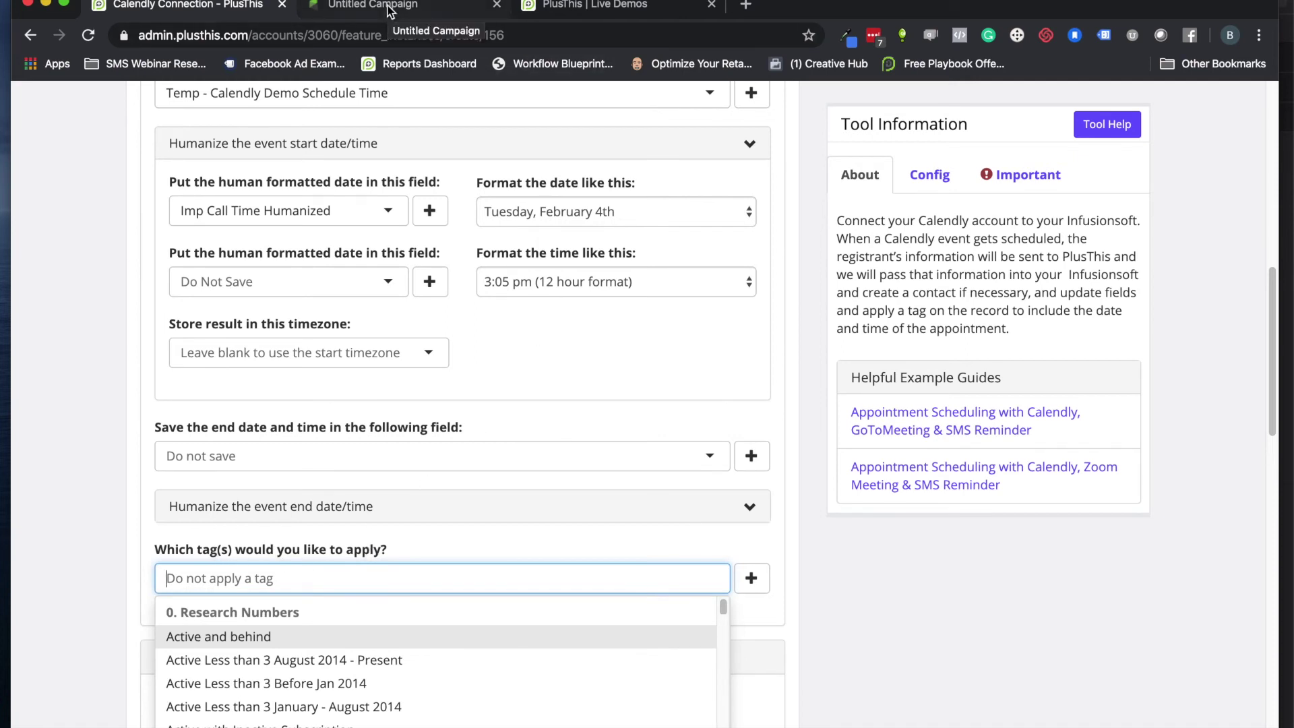
pyautogui.click(583, 6)
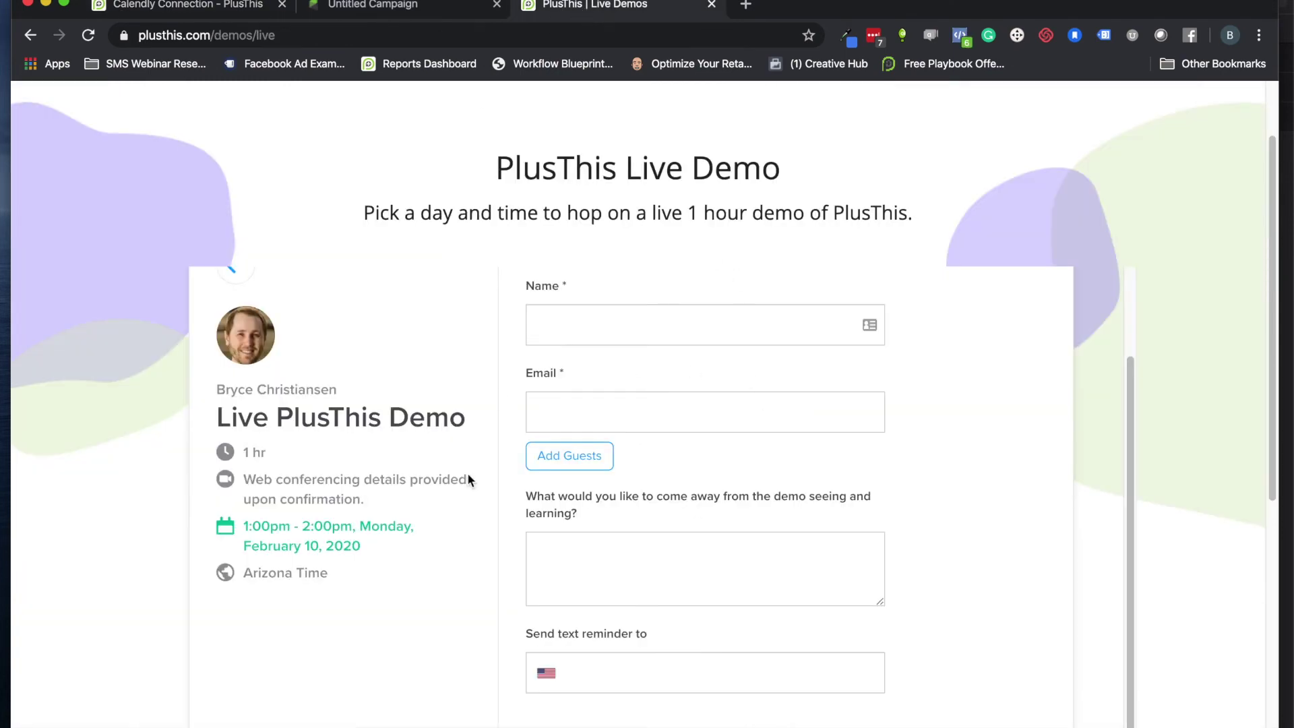
pyautogui.click(375, 5)
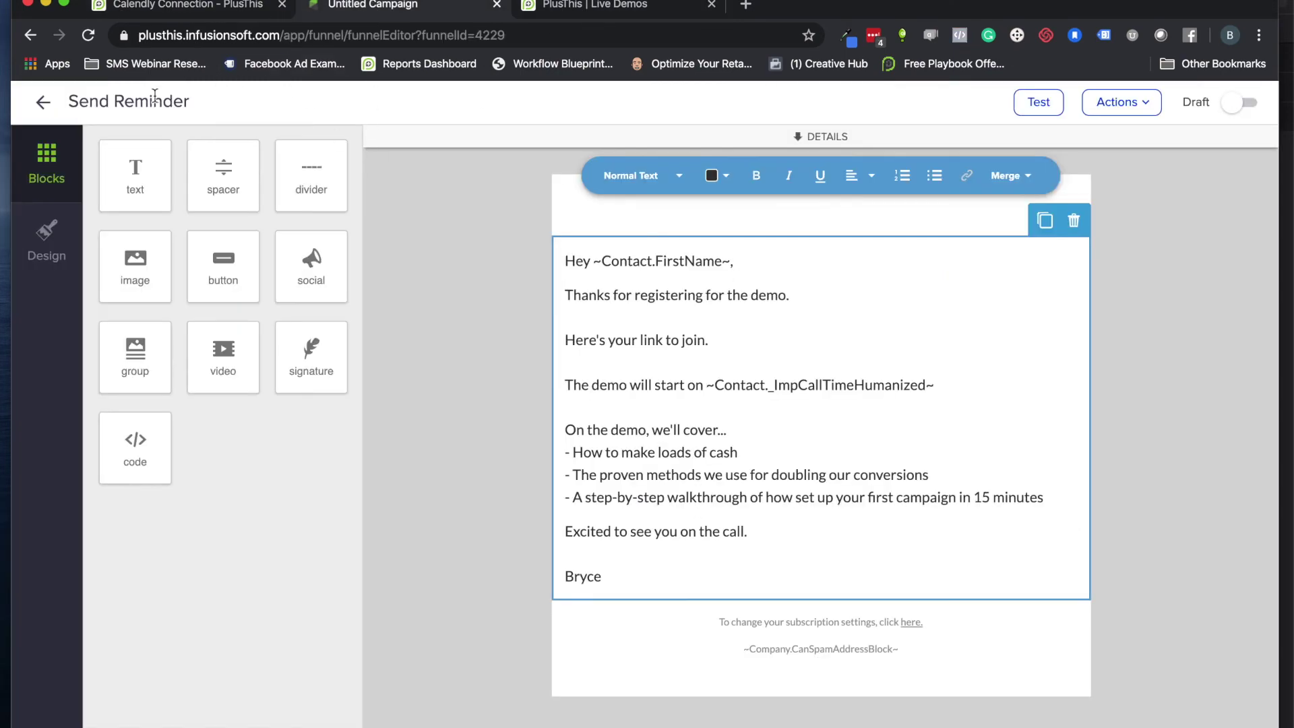
# Confirm the Registered for Demo goal fires on the Temp - Calendly Scheduled Demo tag.
pyautogui.click(43, 103)
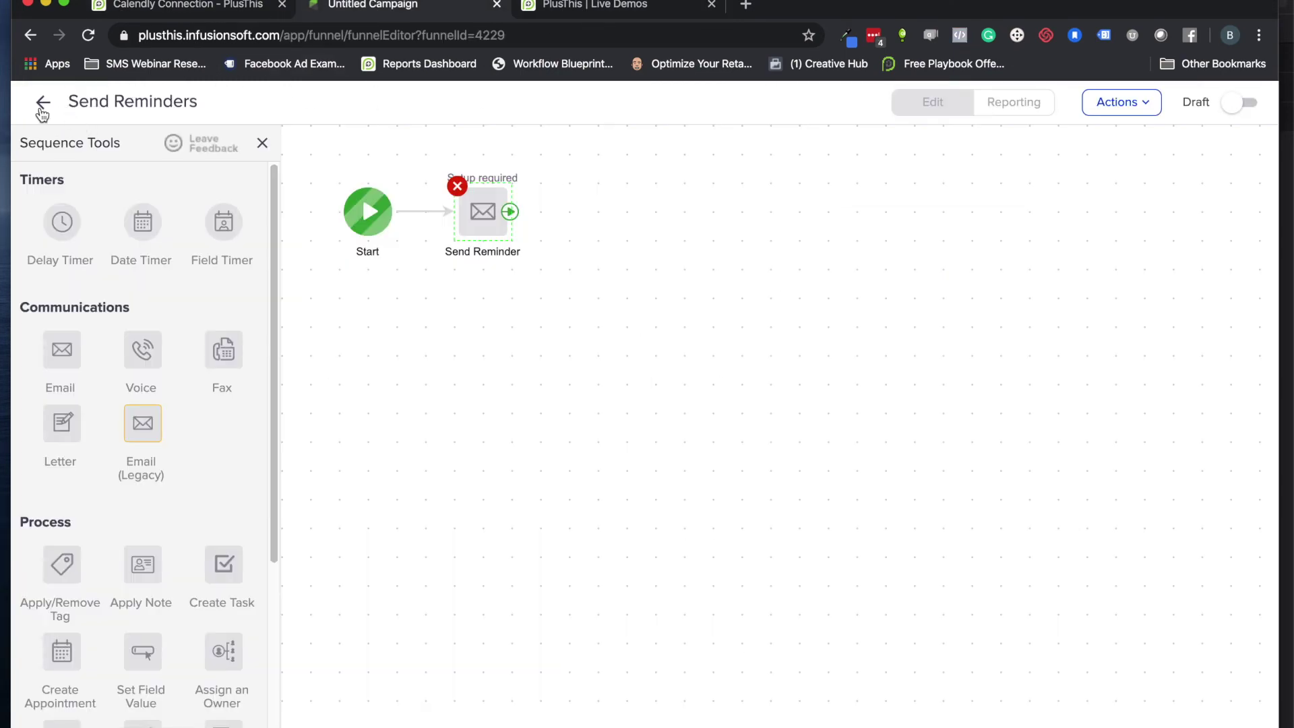
pyautogui.click(42, 103)
pyautogui.rightClick(364, 182)
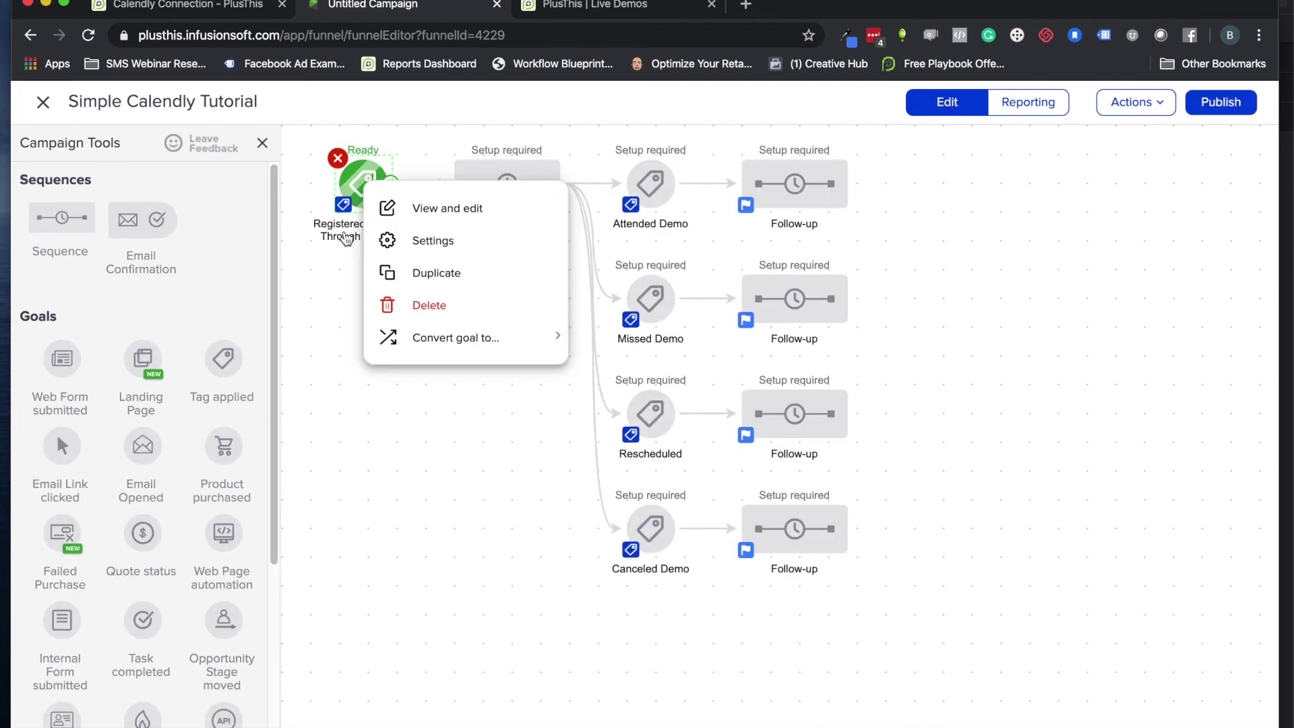
pyautogui.click(441, 221)
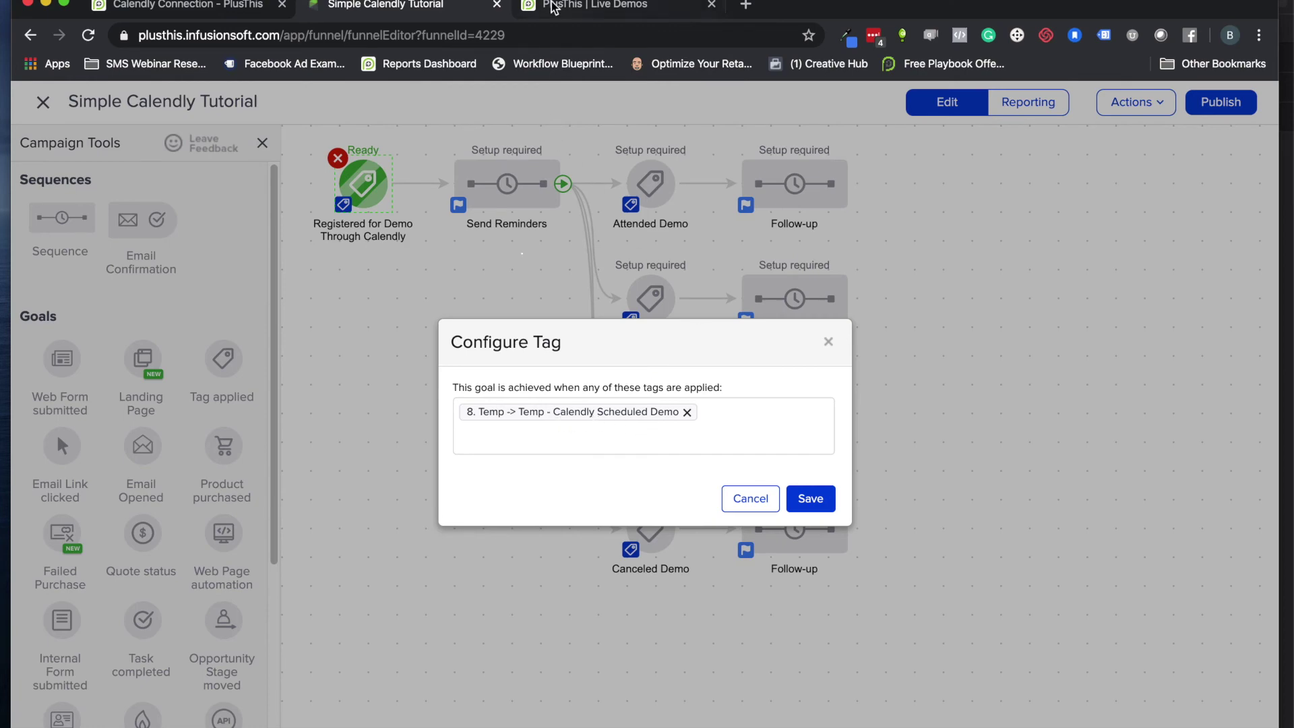
pyautogui.click(175, 6)
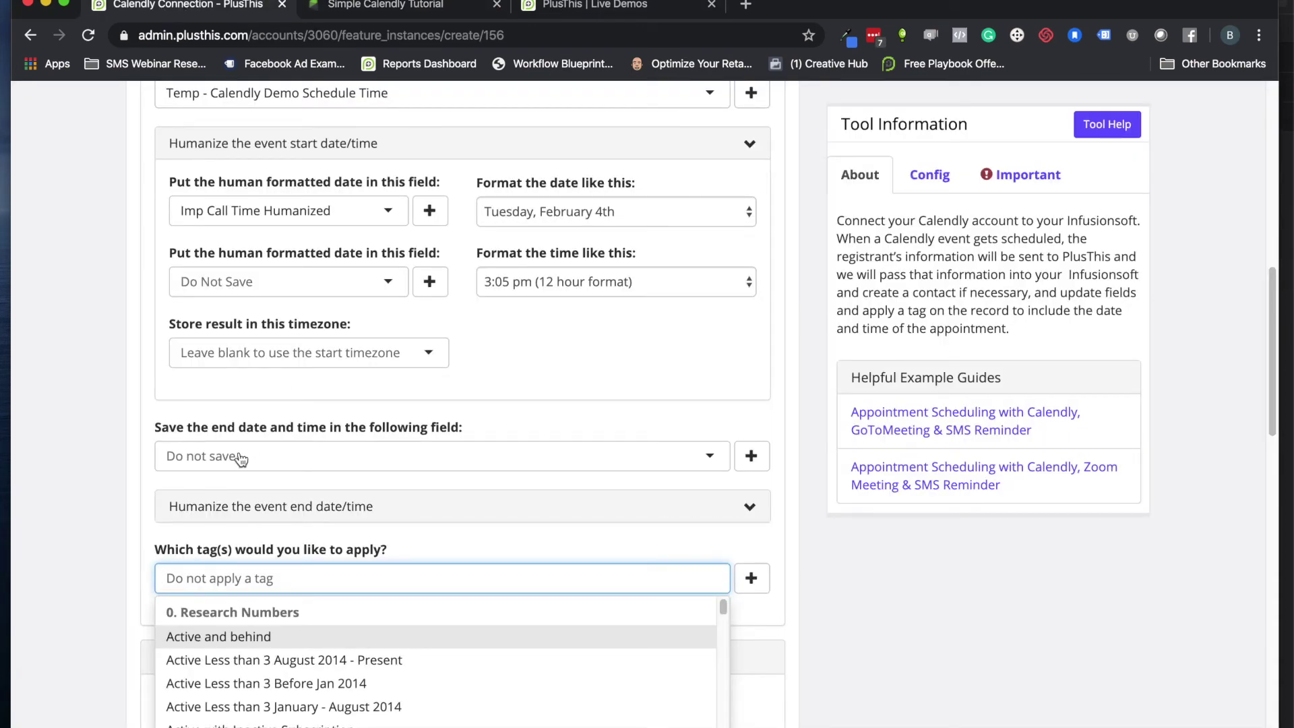
# Search 'cale' and apply the Temp - Calendly Scheduled Demo tag.
pyautogui.write('calend')
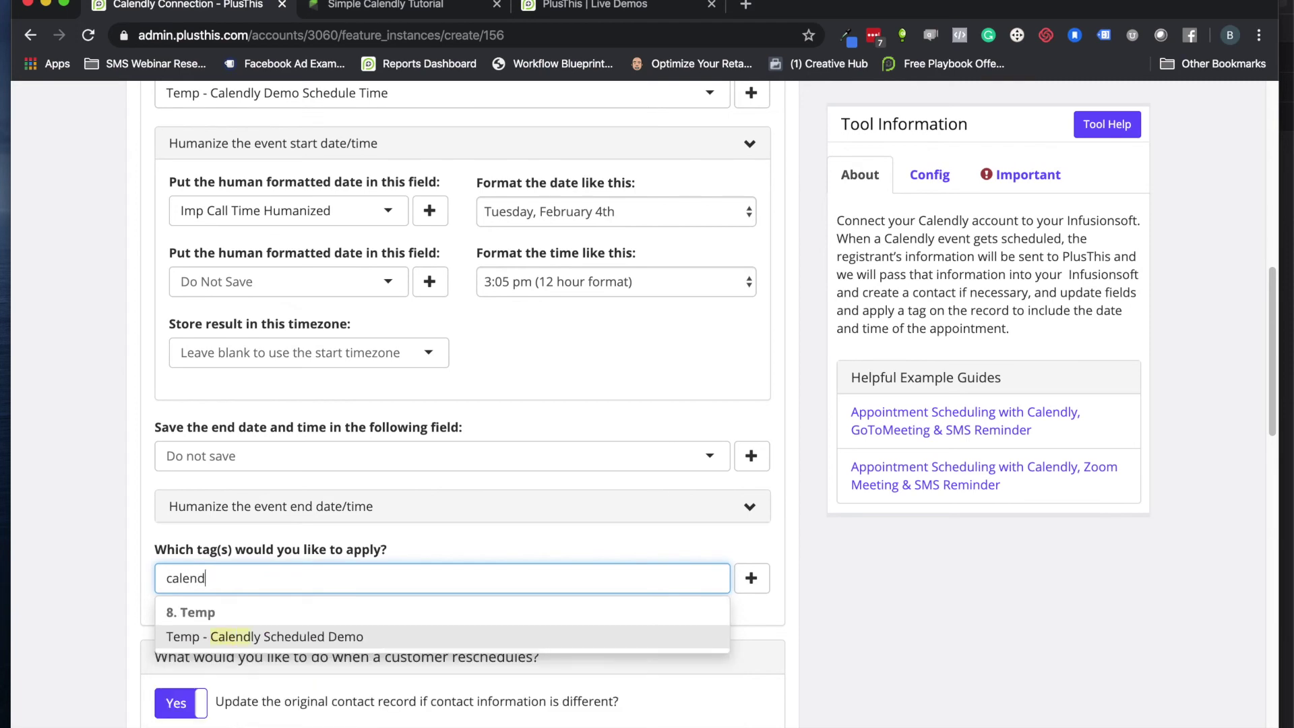
pyautogui.click(270, 637)
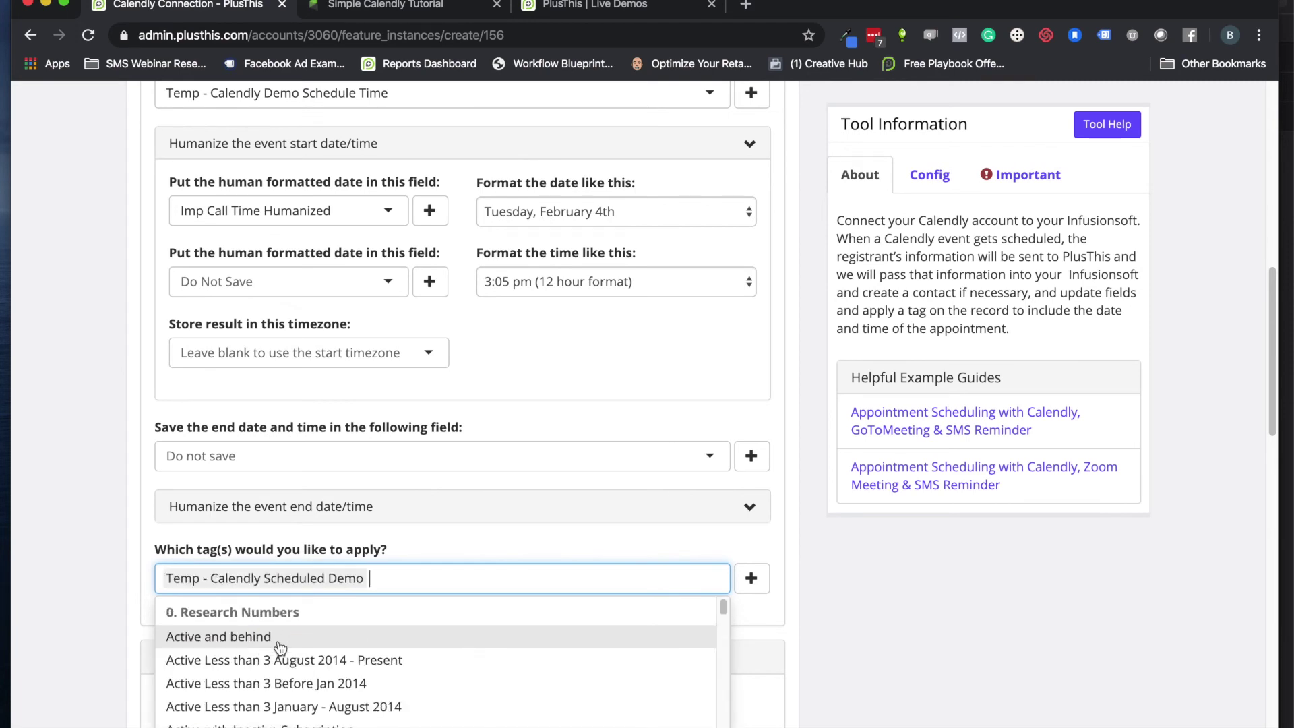
pyautogui.click(134, 547)
# Collapse the reschedule, cancellation and extra Calendly data sections.
pyautogui.scroll(-3, 135, 547)
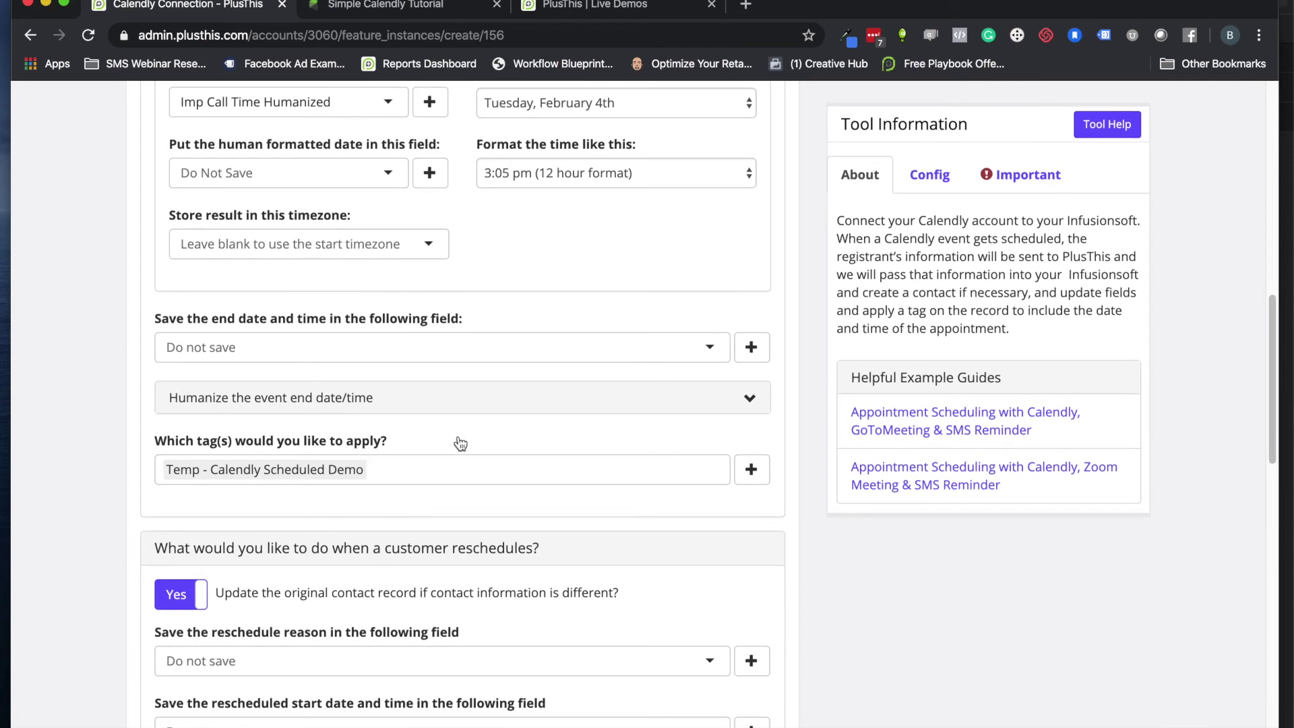
pyautogui.click(609, 558)
pyautogui.scroll(-1, 602, 557)
pyautogui.click(725, 547)
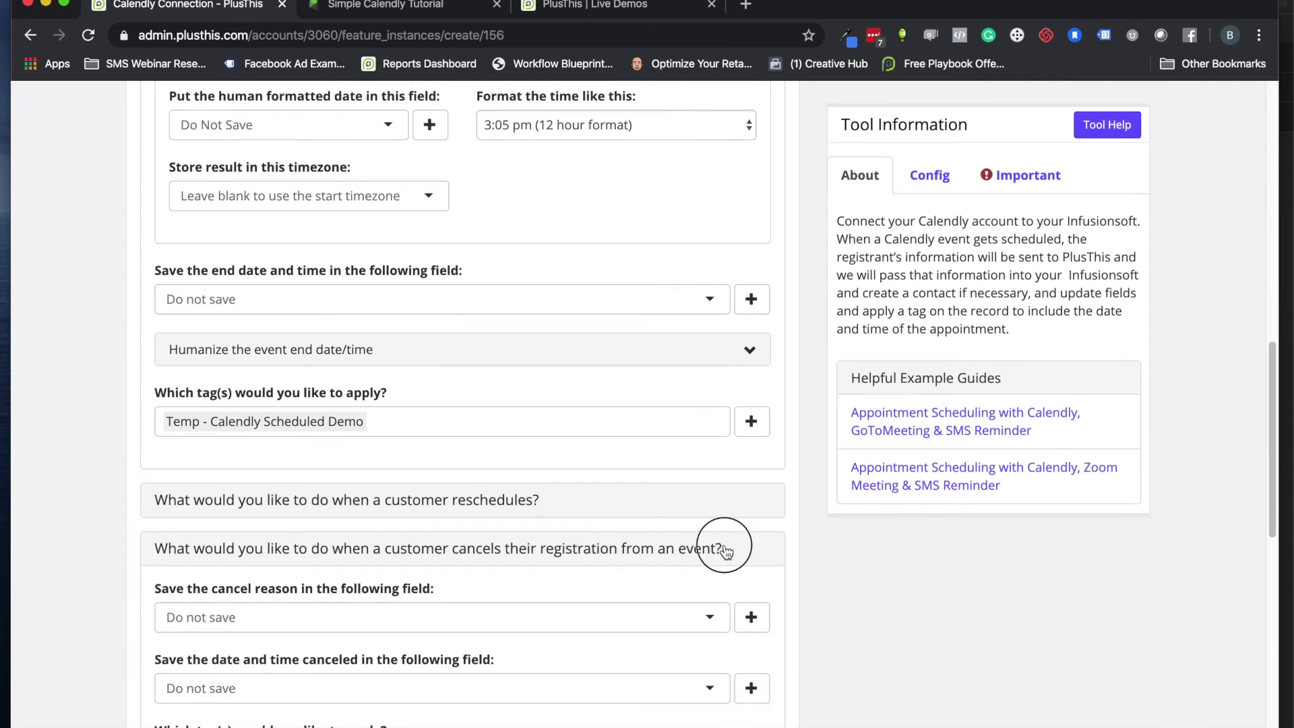
pyautogui.scroll(-1, 595, 554)
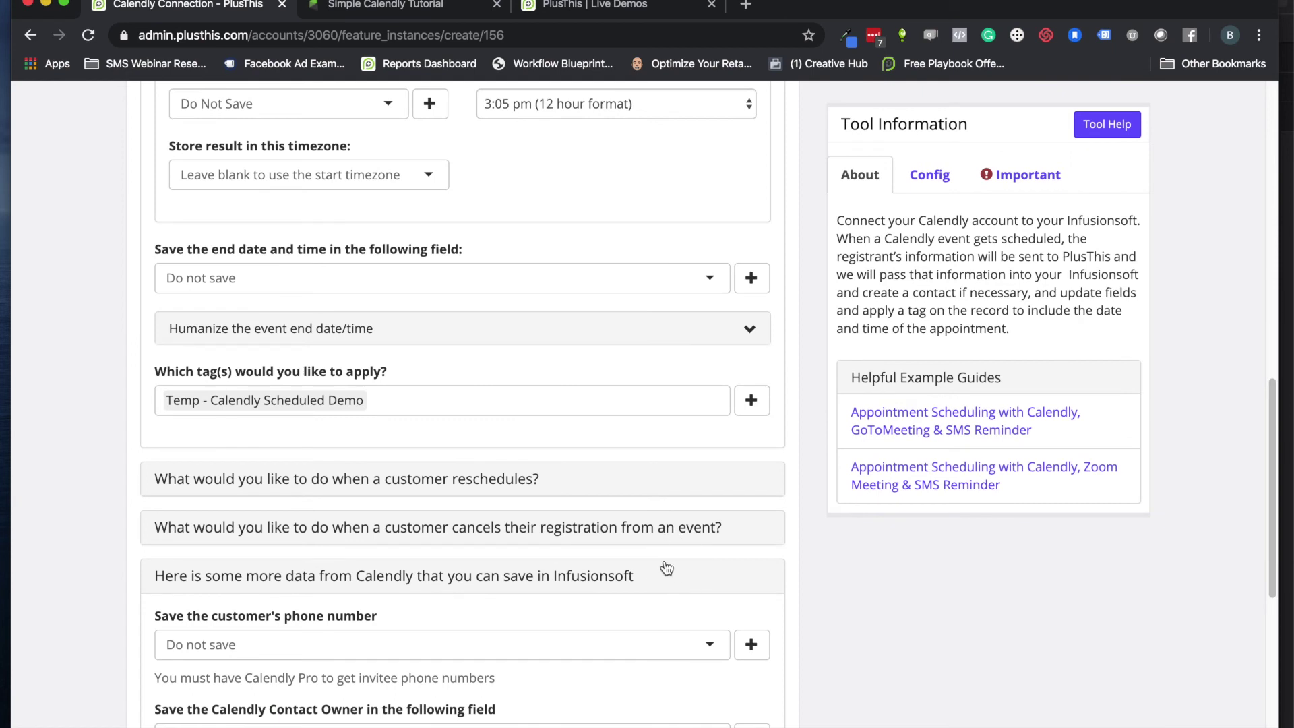
pyautogui.click(570, 574)
pyautogui.scroll(-1, 458, 539)
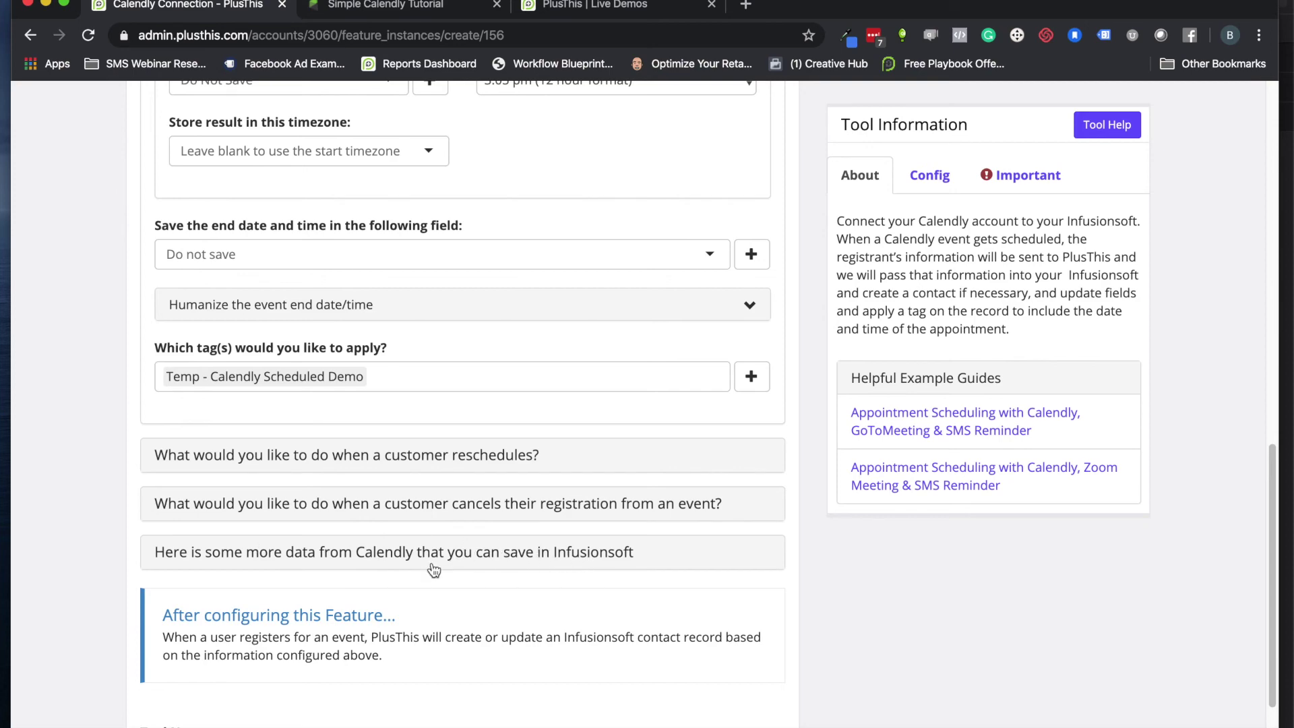
# Name the tool 'Calendly Demo' and save it.
pyautogui.scroll(3, 323, 492)
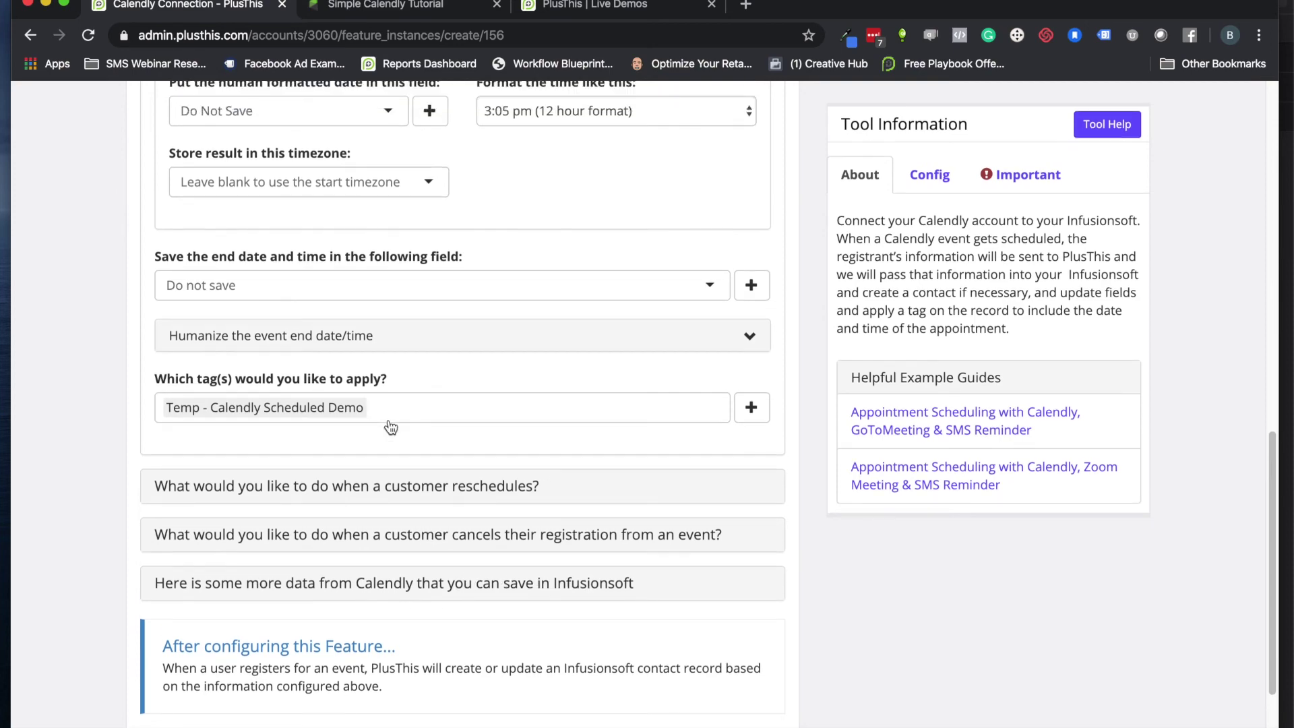
pyautogui.scroll(-3, 382, 415)
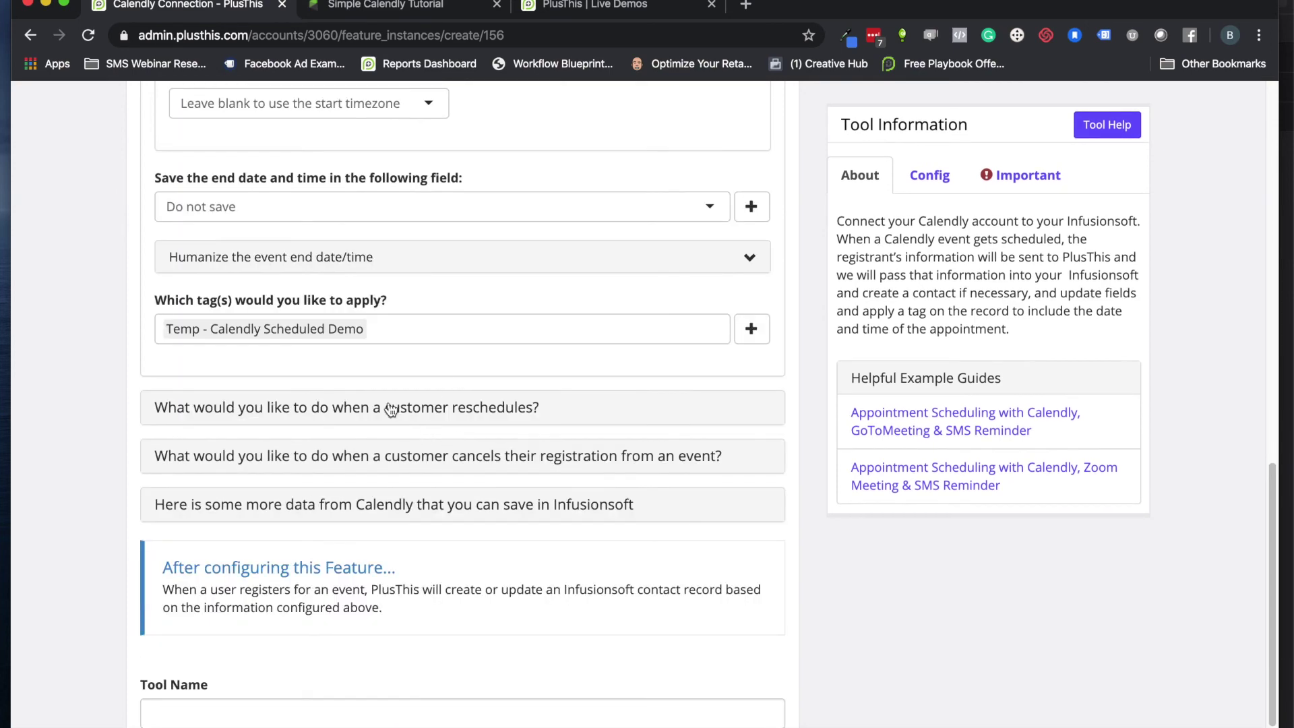
pyautogui.scroll(-2, 323, 444)
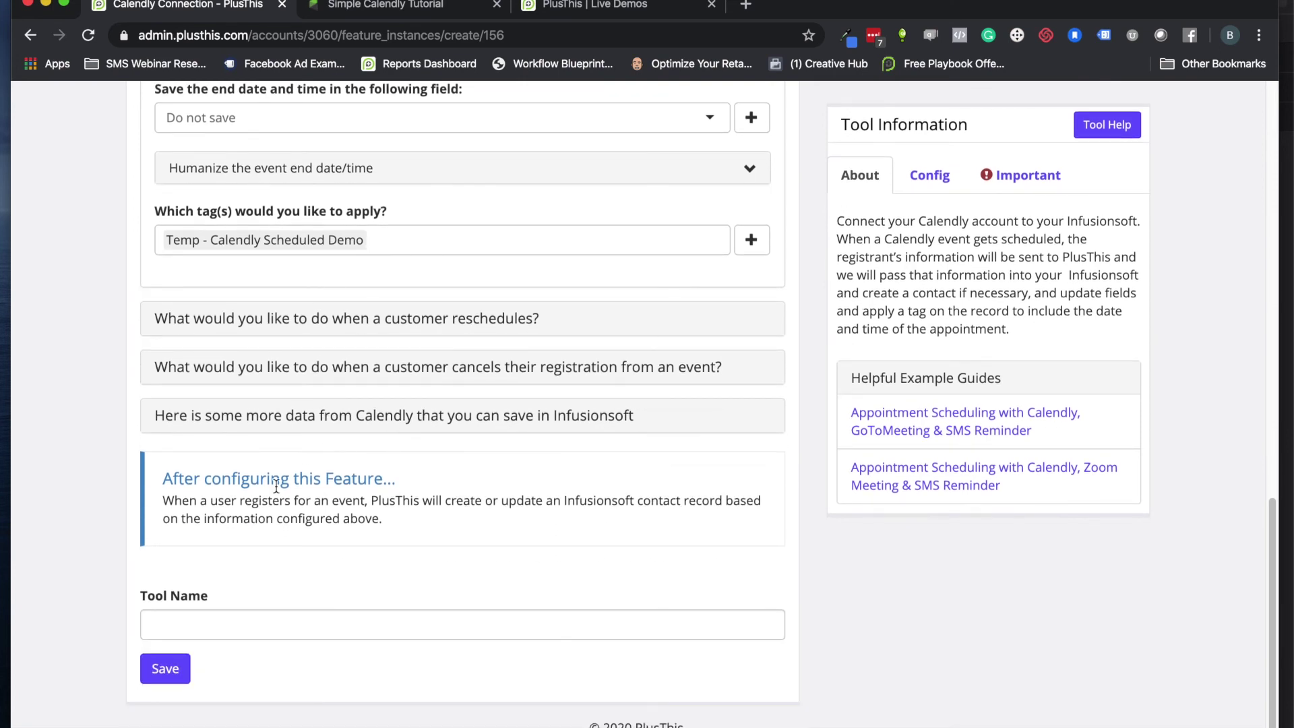
pyautogui.click(223, 625)
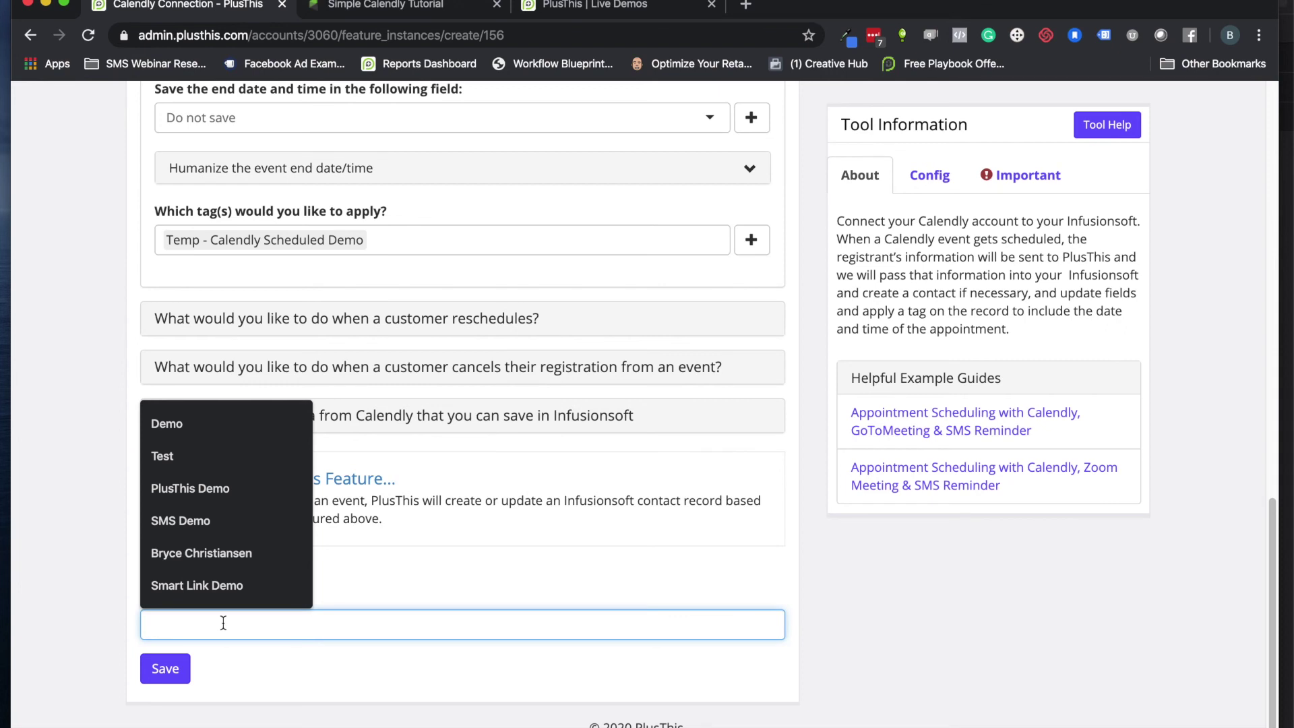
pyautogui.write('Calendly Demo')
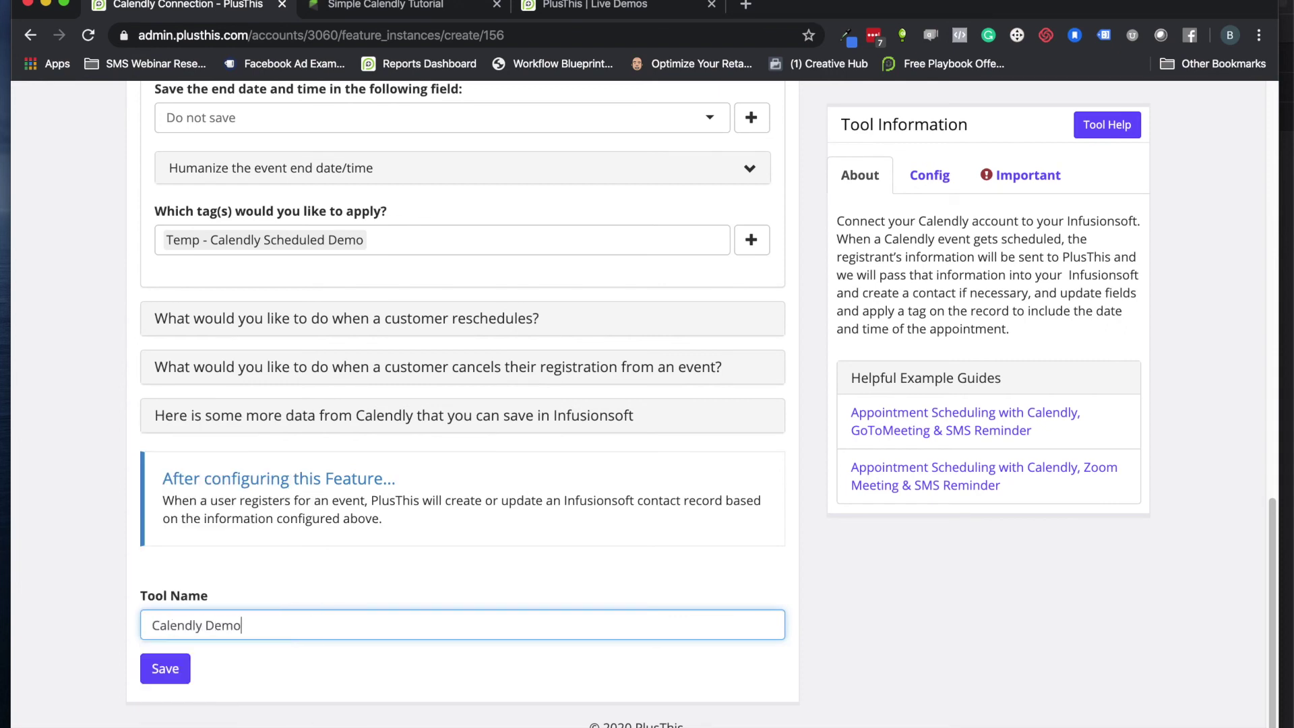
pyautogui.click(169, 669)
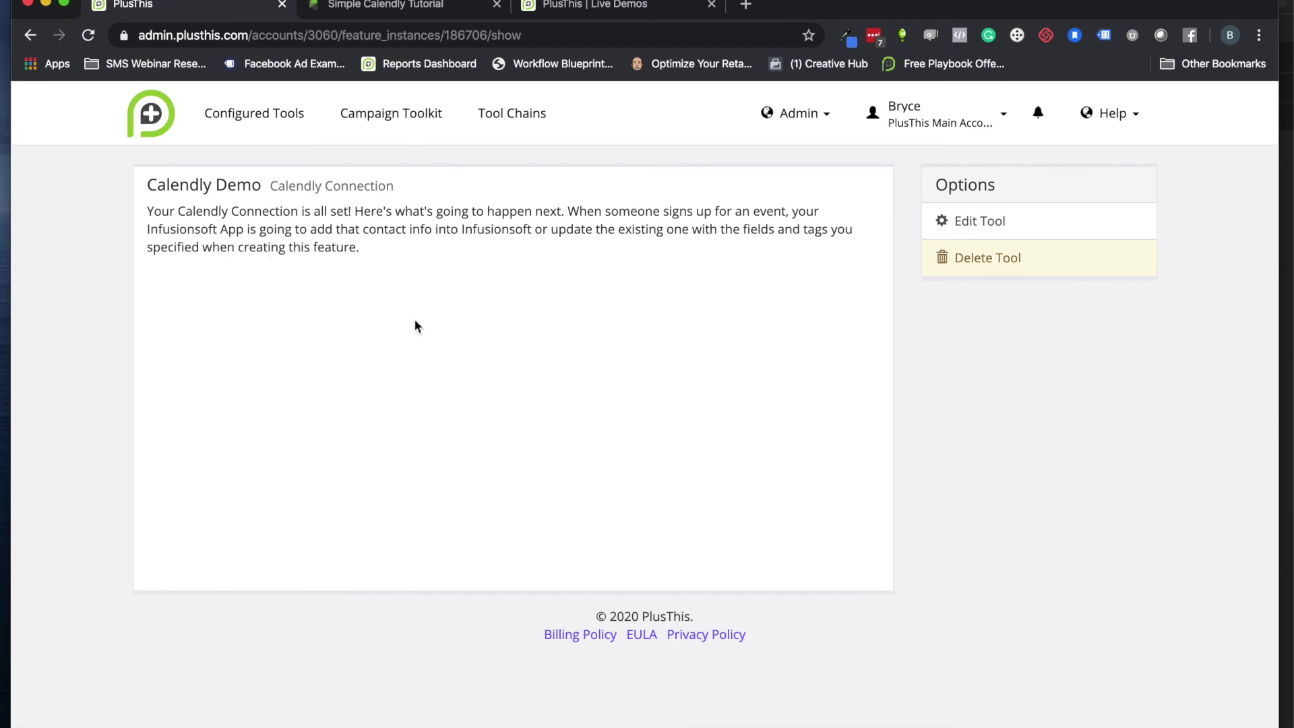
pyautogui.click(415, 7)
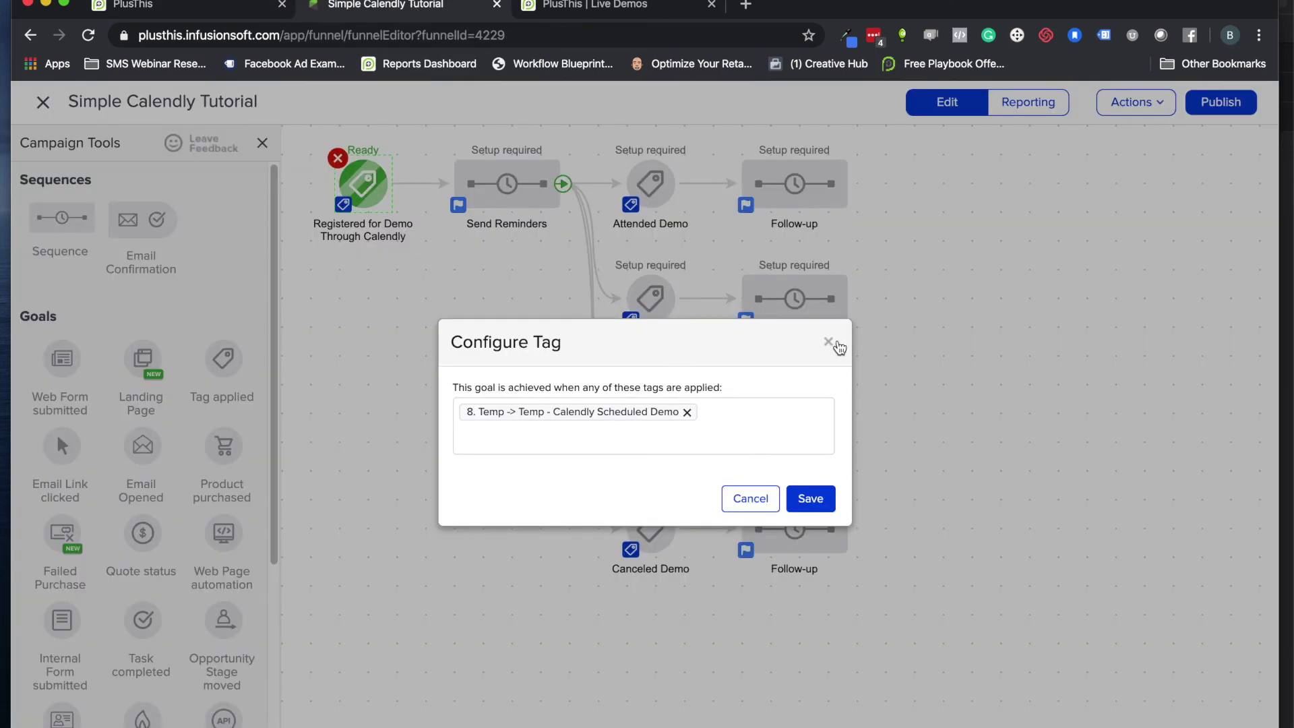
# Close Configure Tag, review the Send Reminder email's humanized call-time field, and return to the campaign map.
pyautogui.click(836, 344)
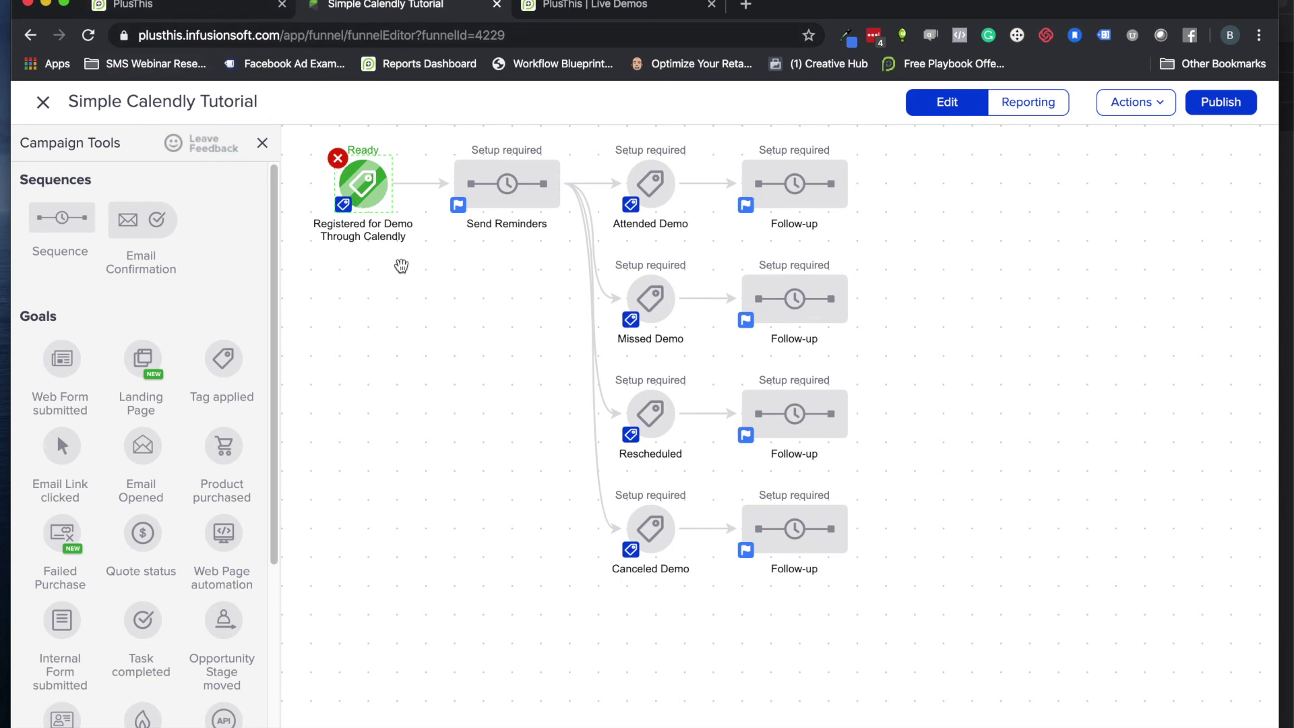
pyautogui.click(510, 182)
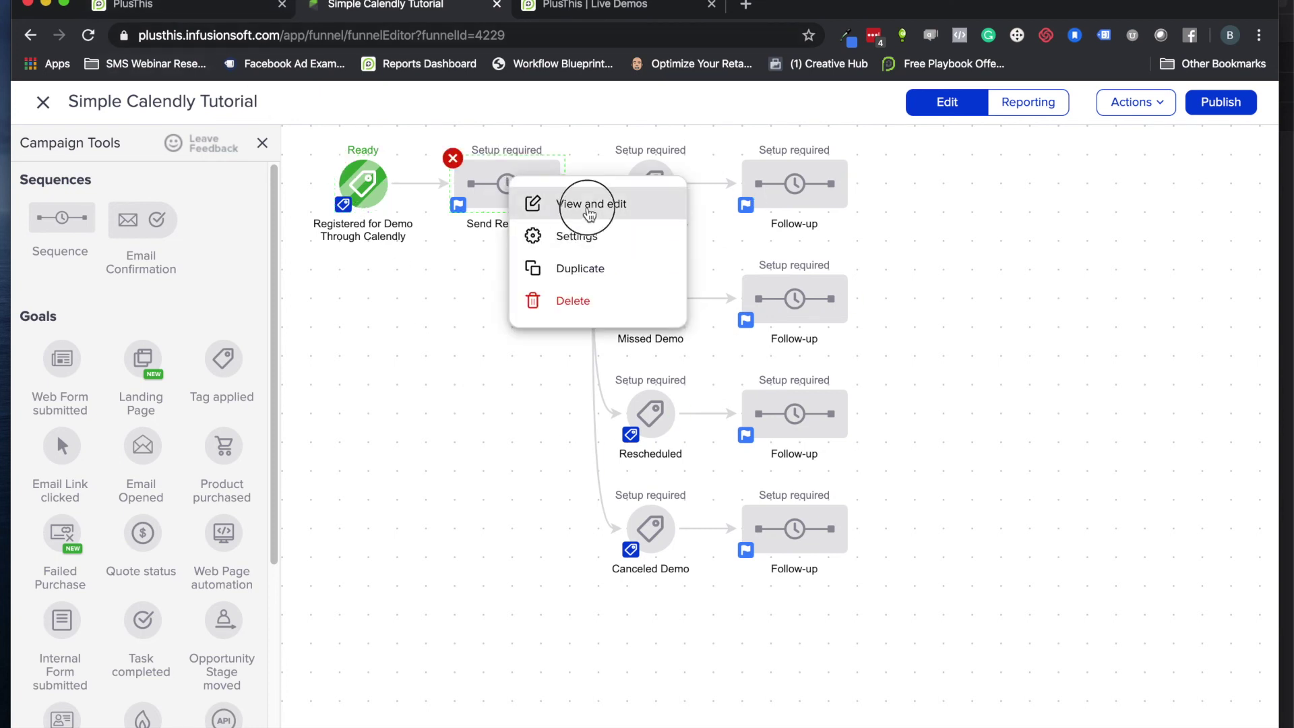
pyautogui.click(547, 203)
pyautogui.click(499, 231)
pyautogui.click(542, 245)
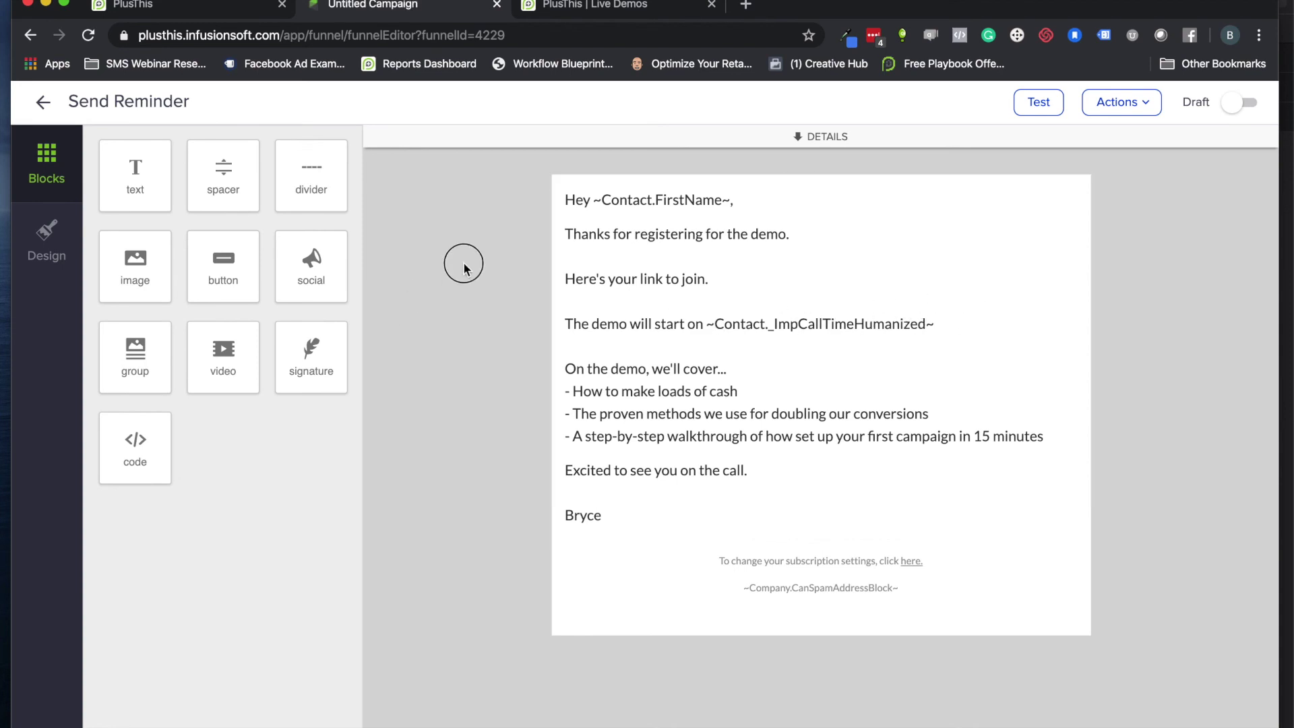
pyautogui.click(43, 102)
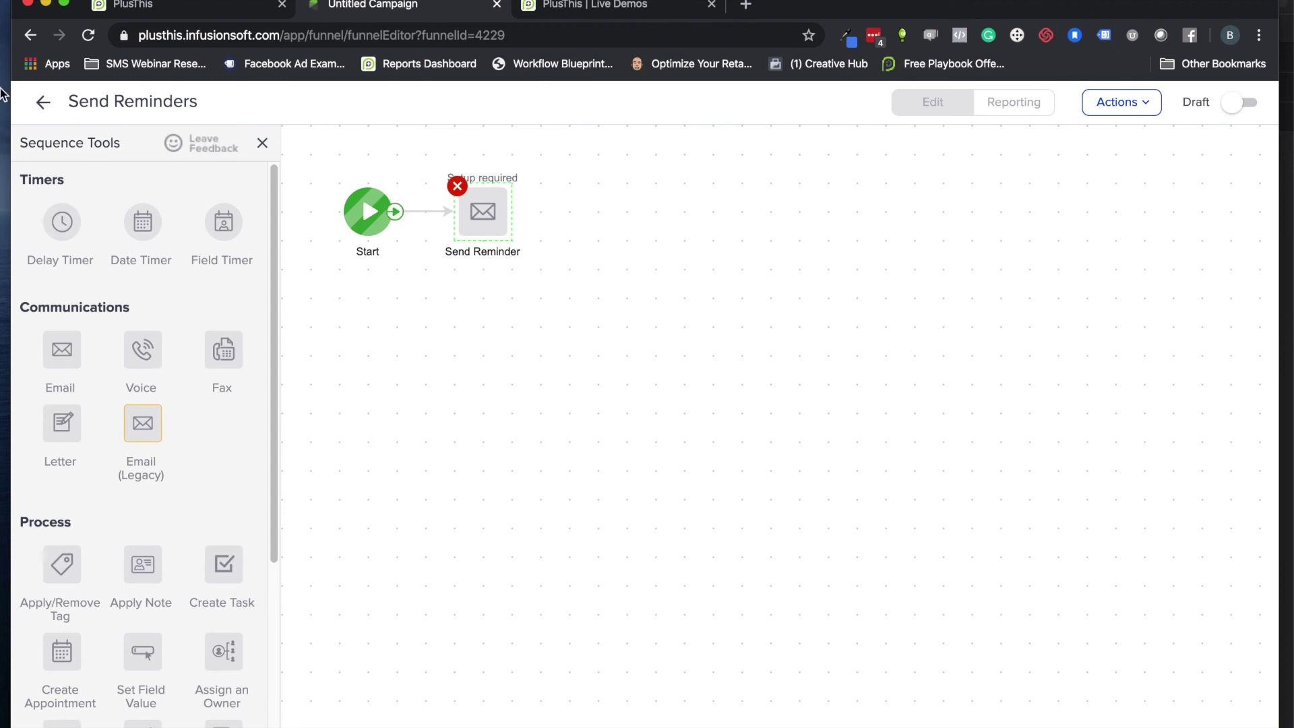
pyautogui.click(39, 102)
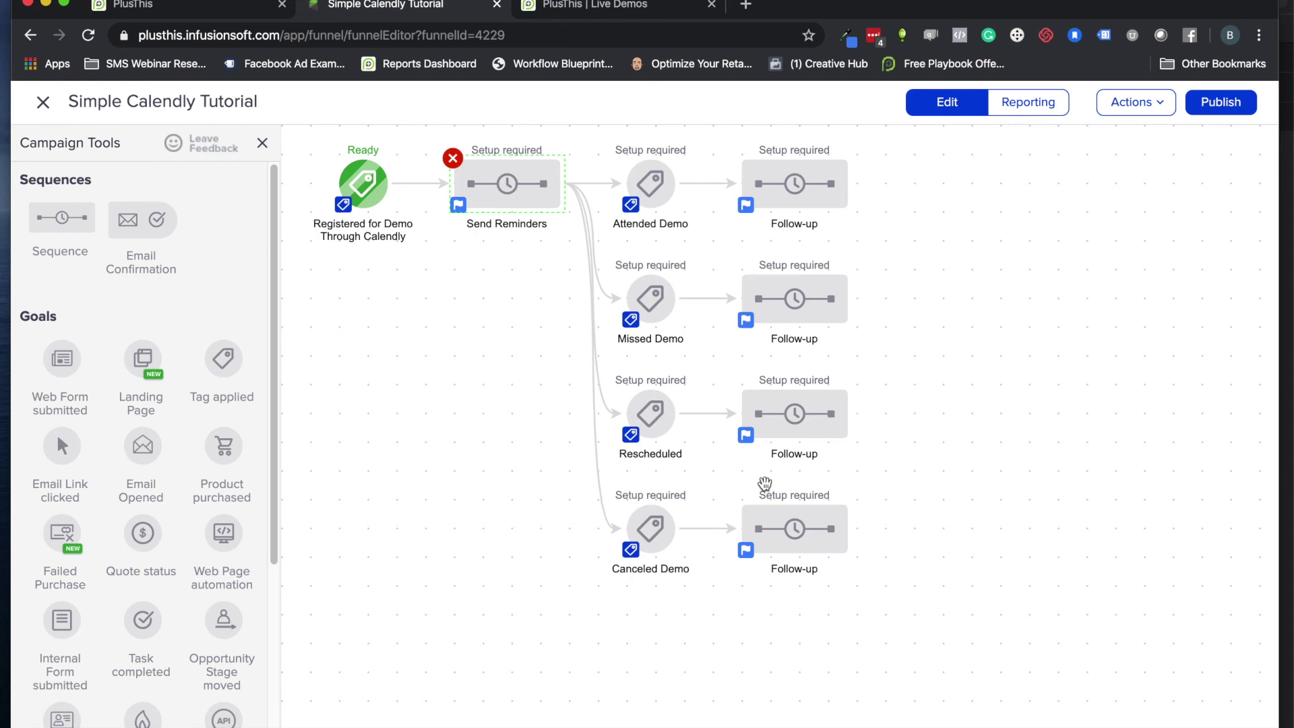
# Open the saved Calendly Demo tool for editing, check its Important tab, and open its help article.
pyautogui.click(396, 337)
pyautogui.click(233, 18)
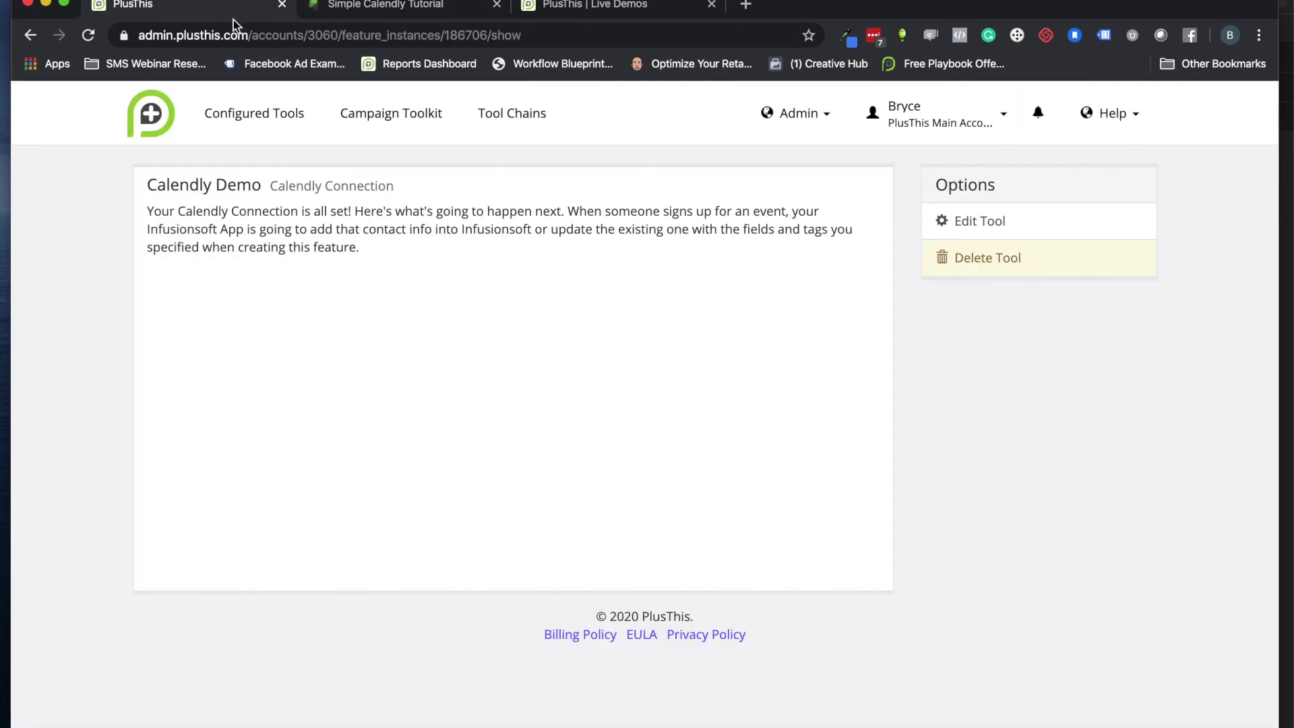
pyautogui.click(977, 221)
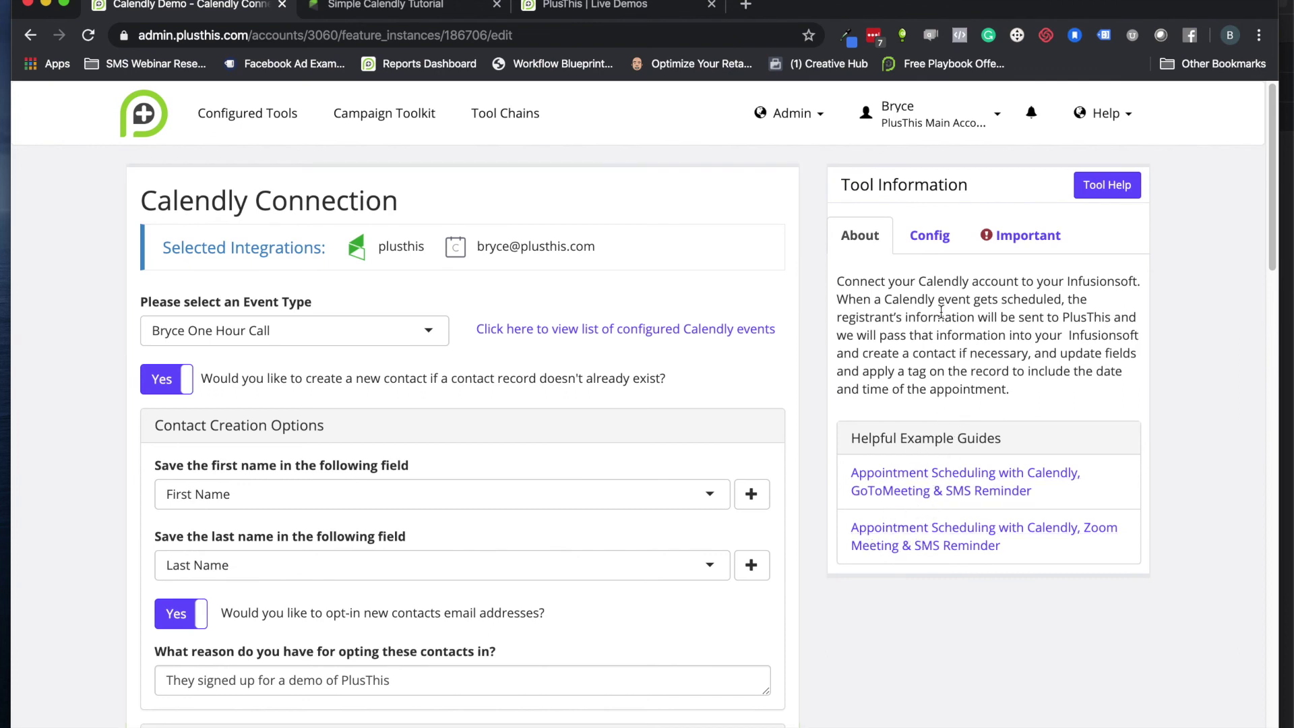
pyautogui.click(1011, 239)
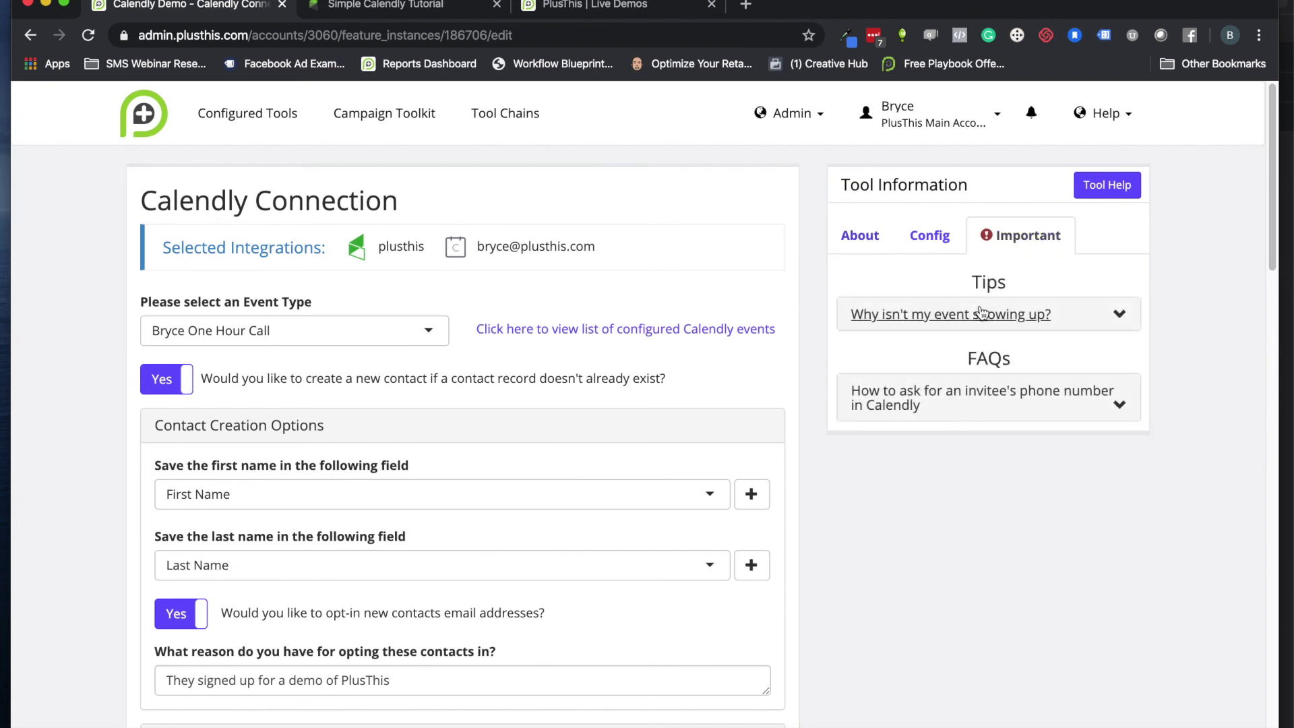
pyautogui.click(1101, 194)
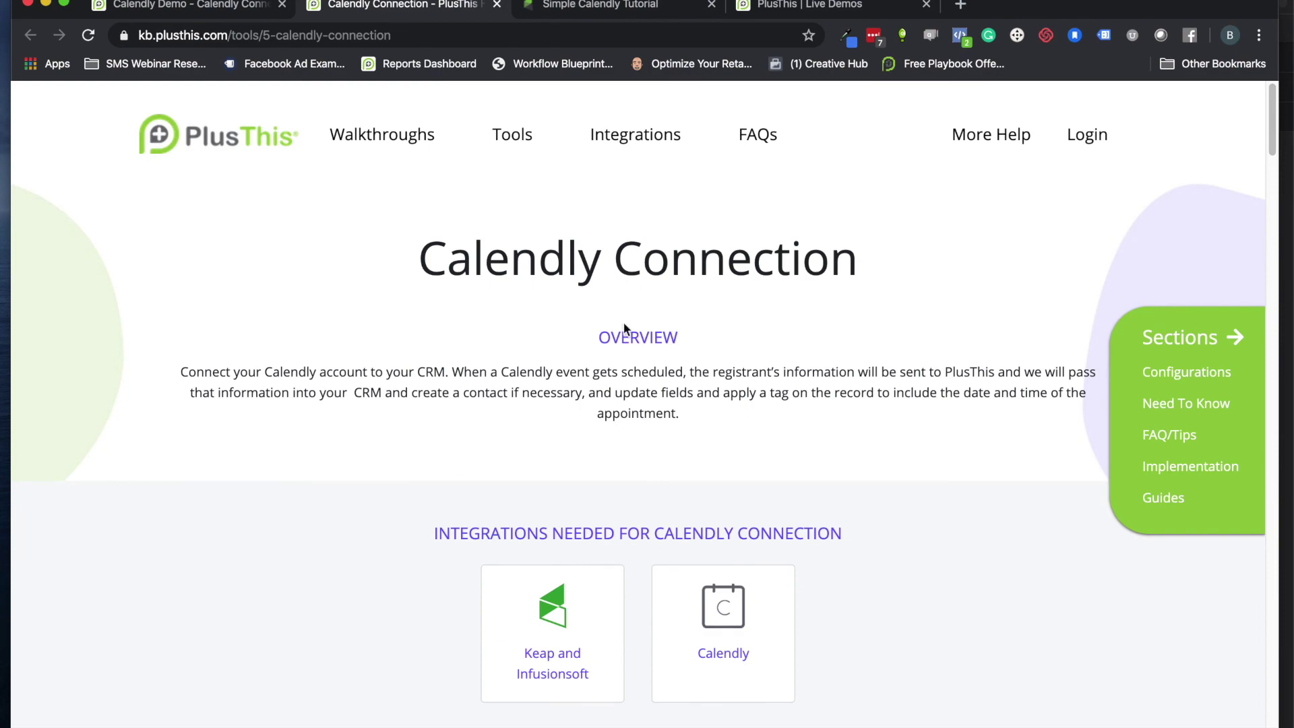
pyautogui.scroll(-15, 624, 329)
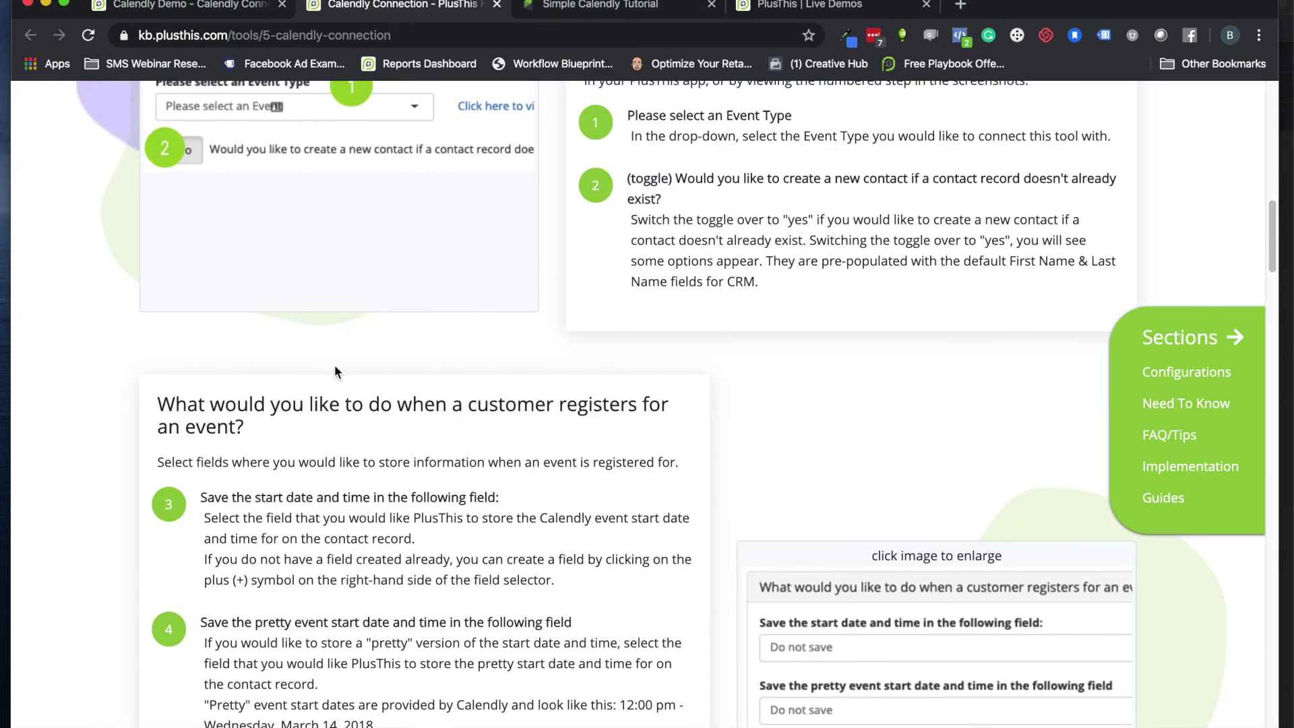
pyautogui.scroll(-8, 335, 372)
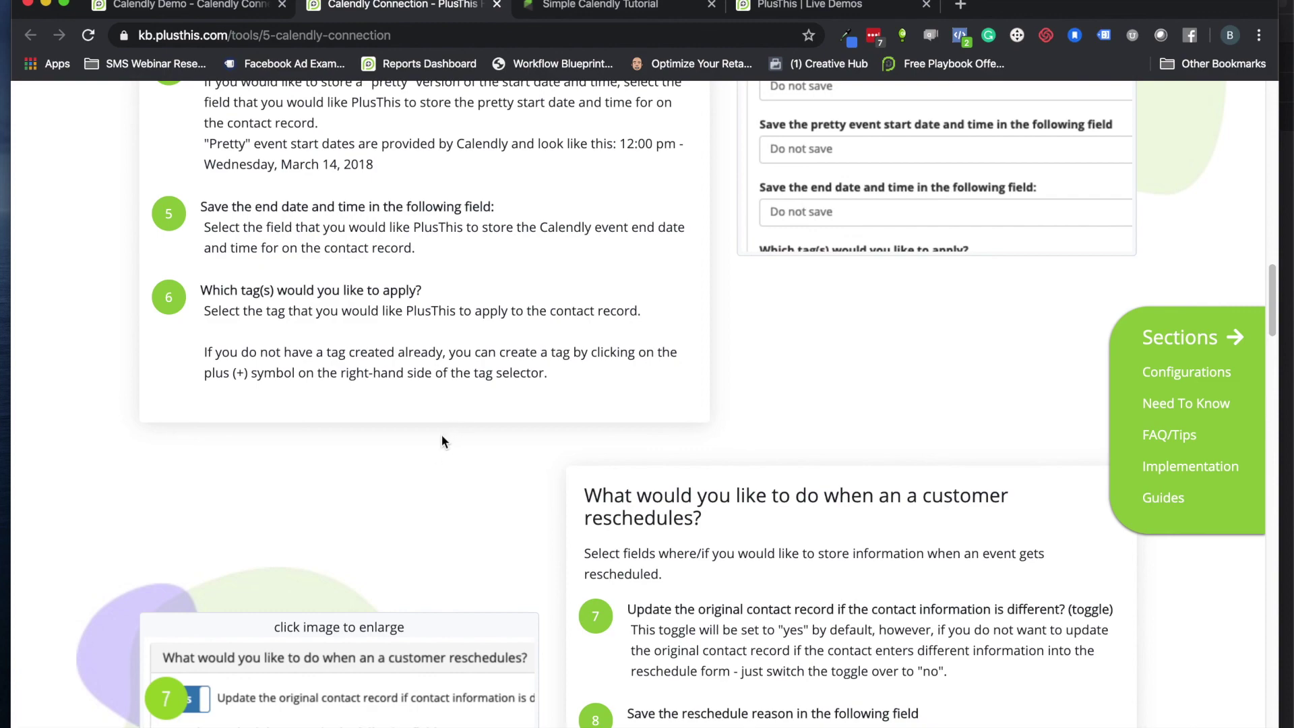
pyautogui.scroll(-10, 442, 430)
pyautogui.scroll(20, 447, 426)
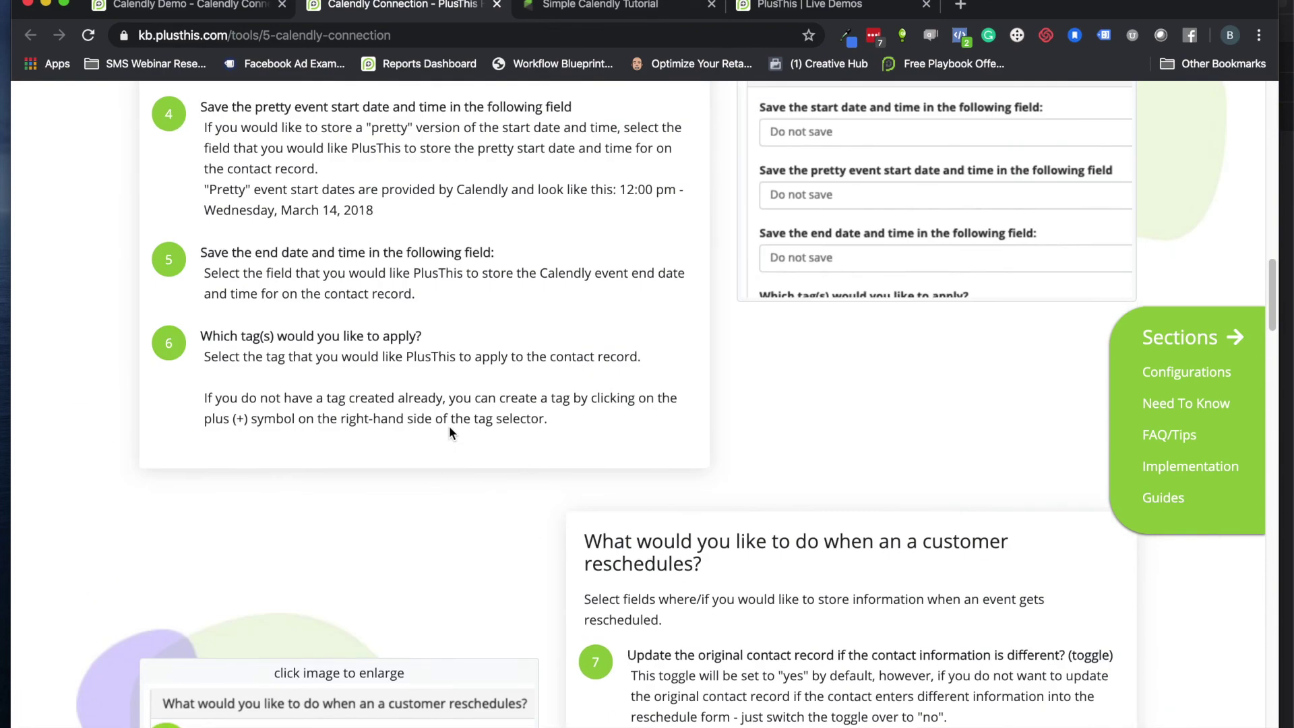
pyautogui.scroll(15, 514, 341)
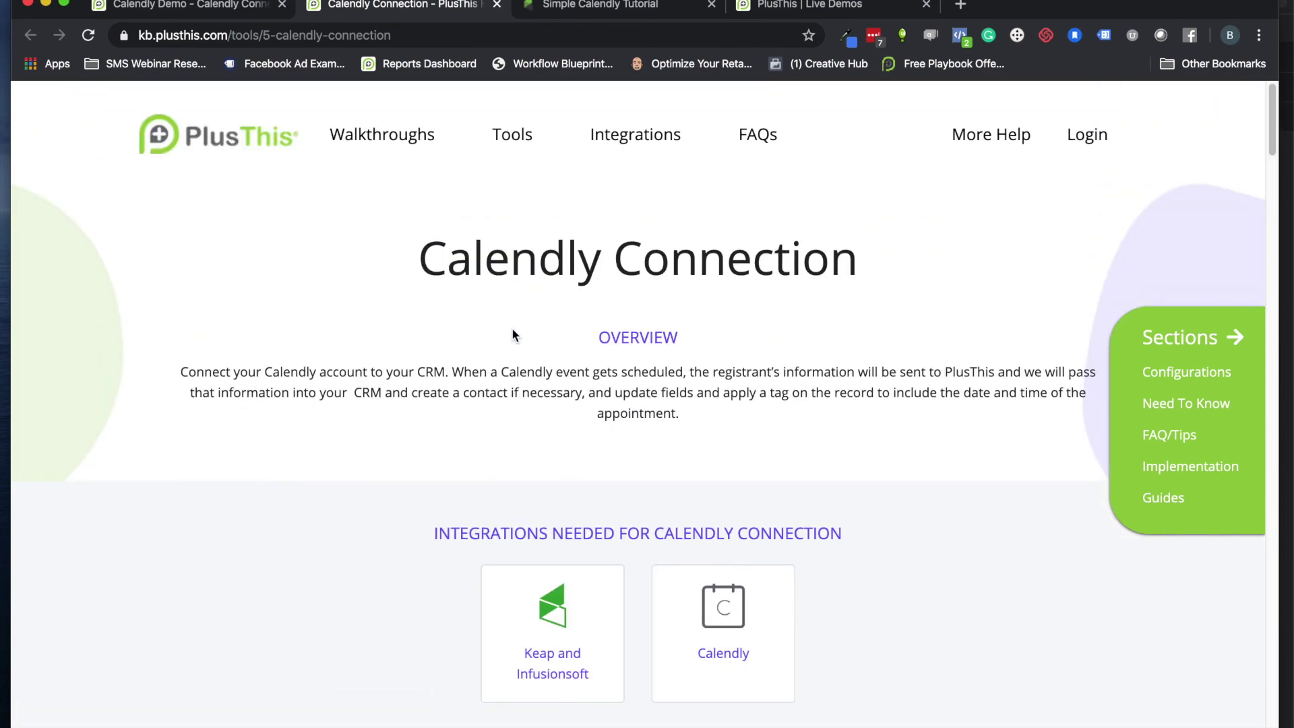